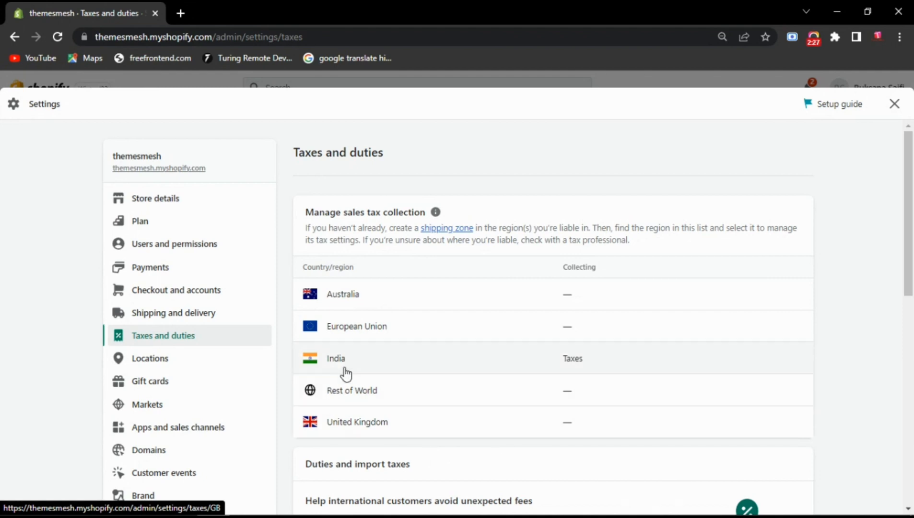
- Open the tax settings for India
click(386, 358)
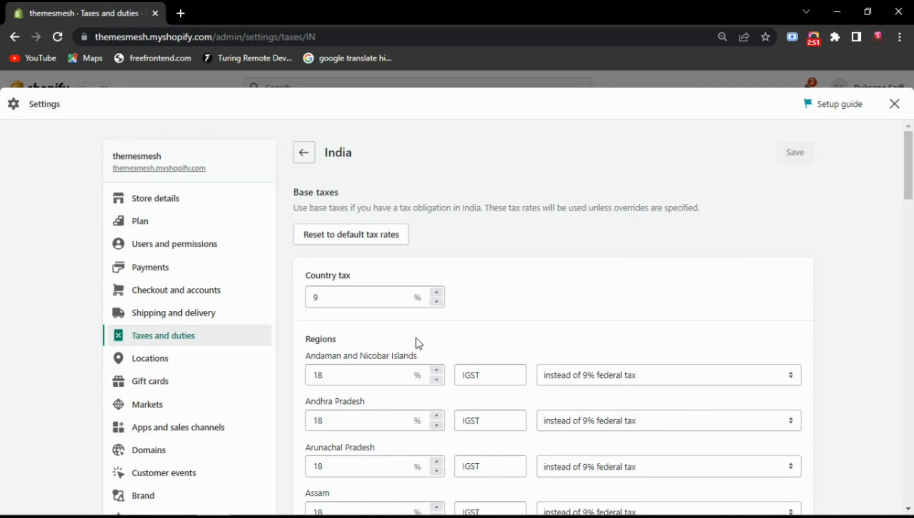
double_click(304, 375)
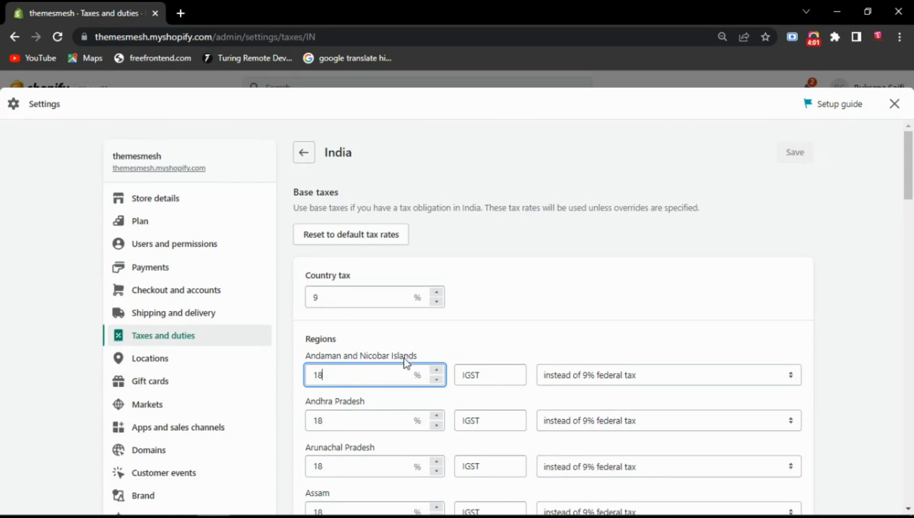
double_click(357, 375)
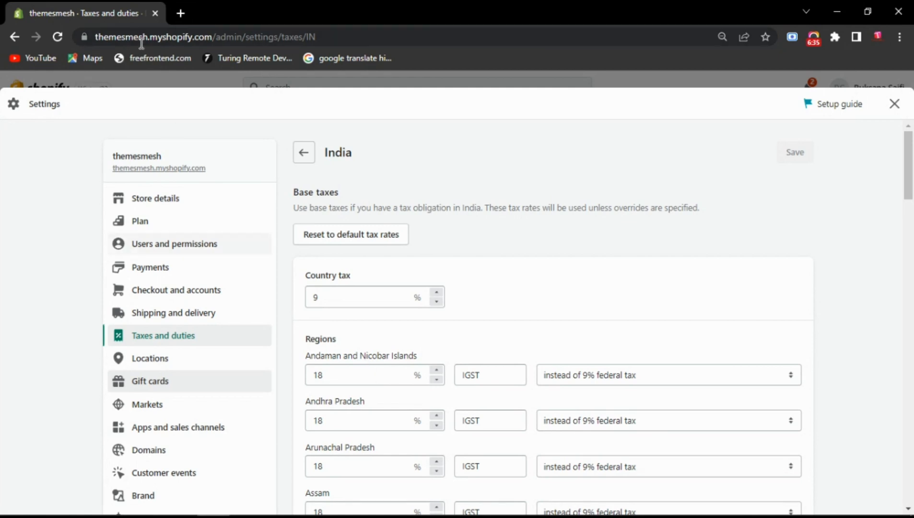
- Open a new browser tab and search the web for gst rate in india
click(181, 13)
click(171, 37)
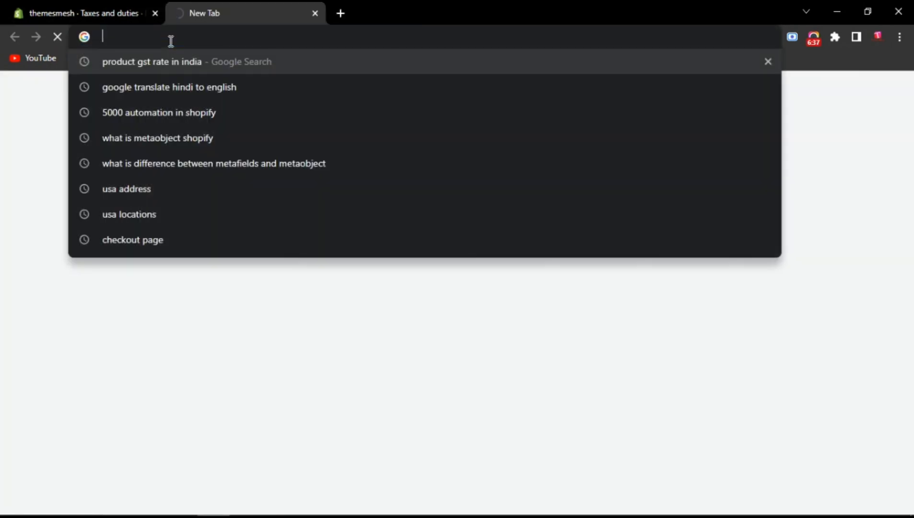
text(gst)
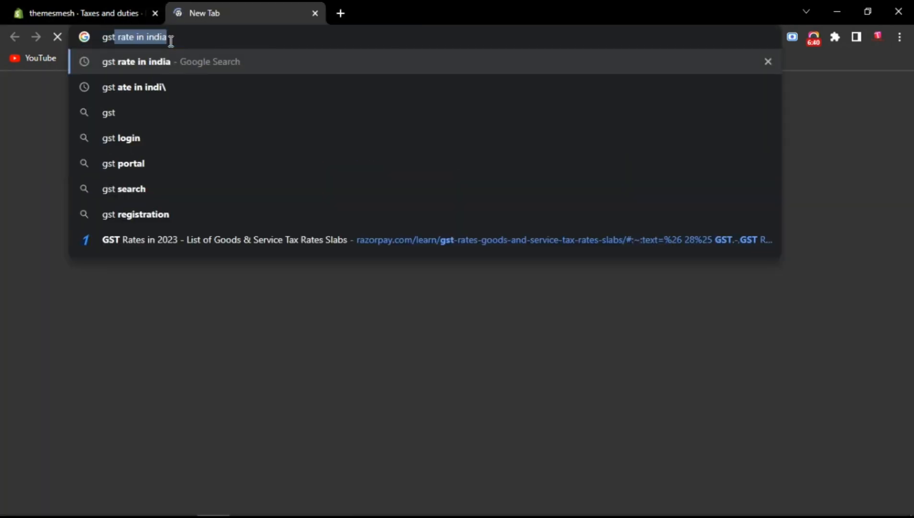
key(Right)
key(Return)
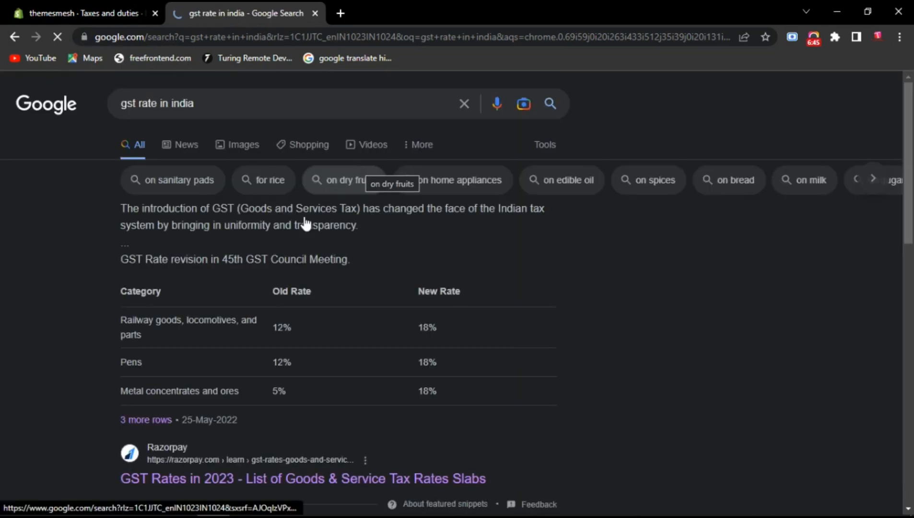
- Open the Razorpay result on GST Rates in 2023
scroll(192, 446, down, 1)
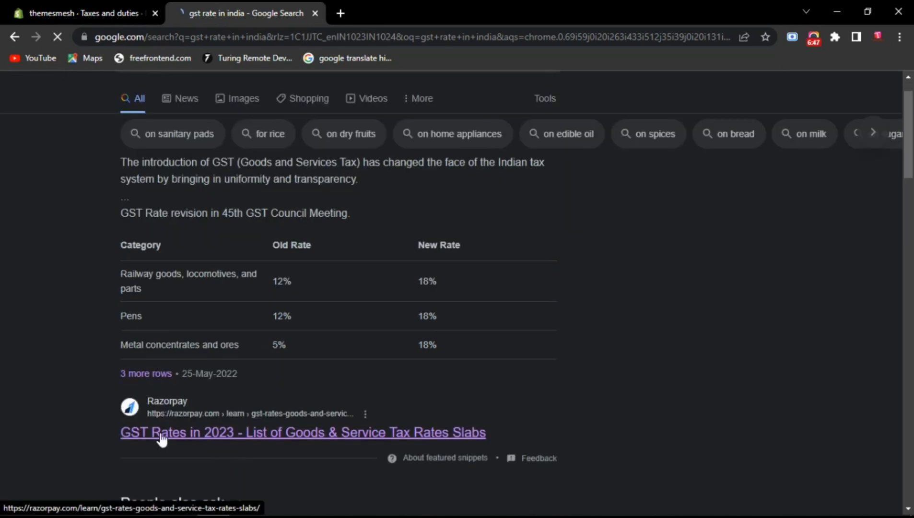
click(252, 451)
- Read through the article's table of GST rate slabs for goods and services, dismissing the pop-up
scroll(290, 298, down, 5)
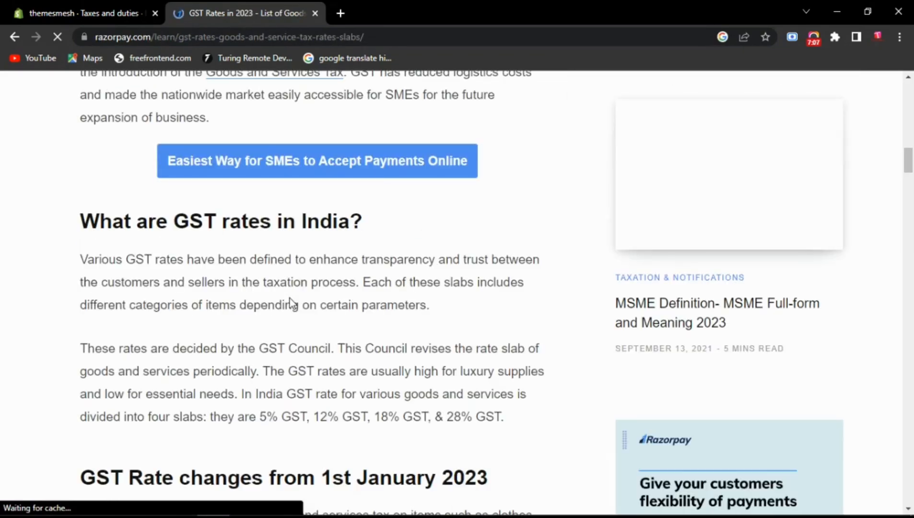
scroll(290, 298, down, 7)
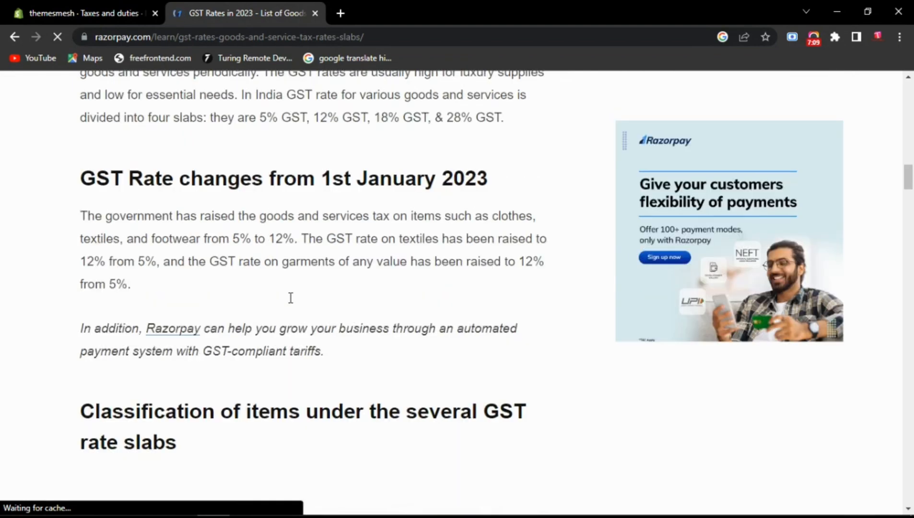
scroll(291, 299, down, 7)
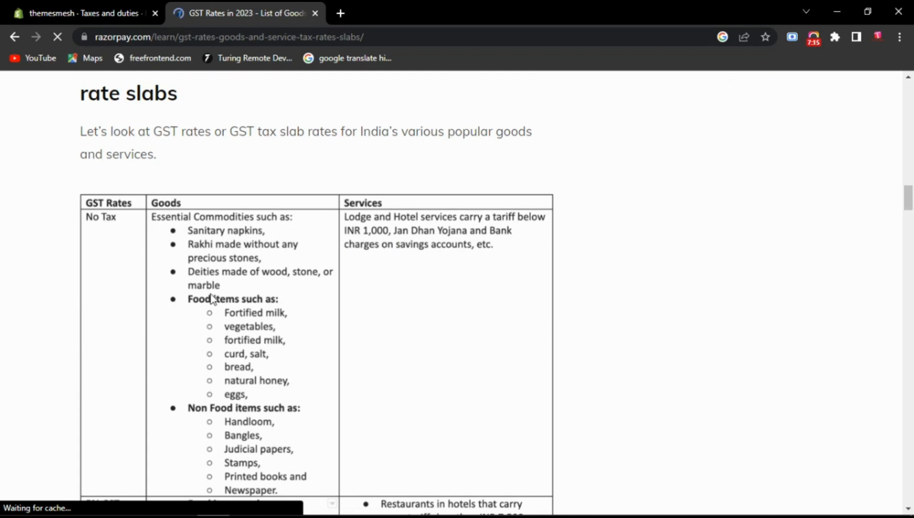
scroll(211, 242, down, 2)
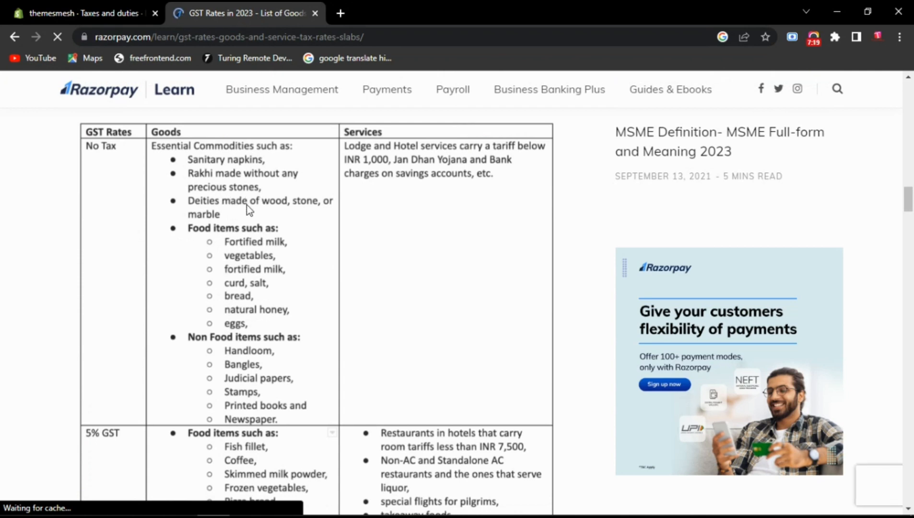
scroll(226, 368, down, 3)
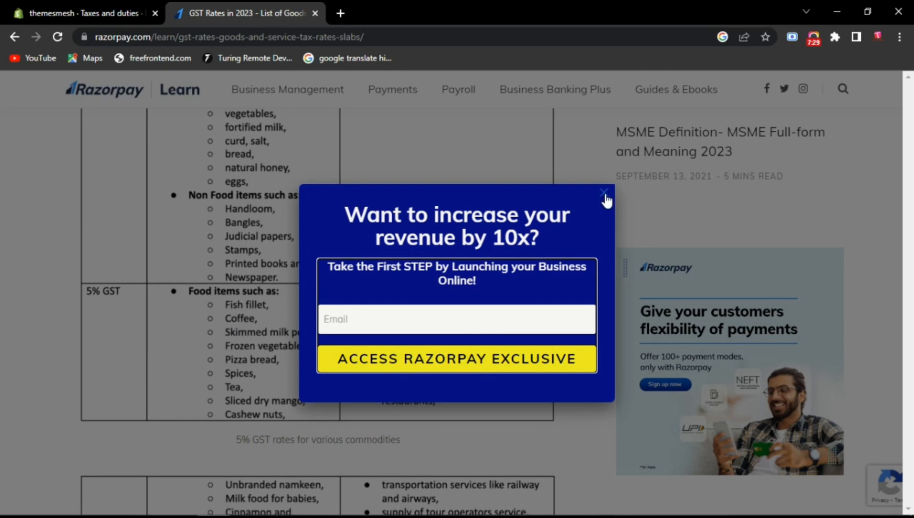
click(605, 194)
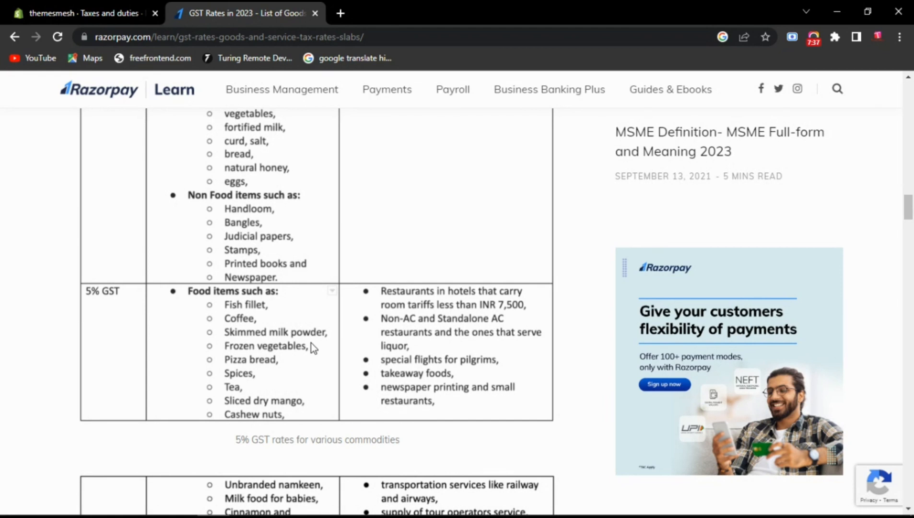
scroll(311, 343, down, 1)
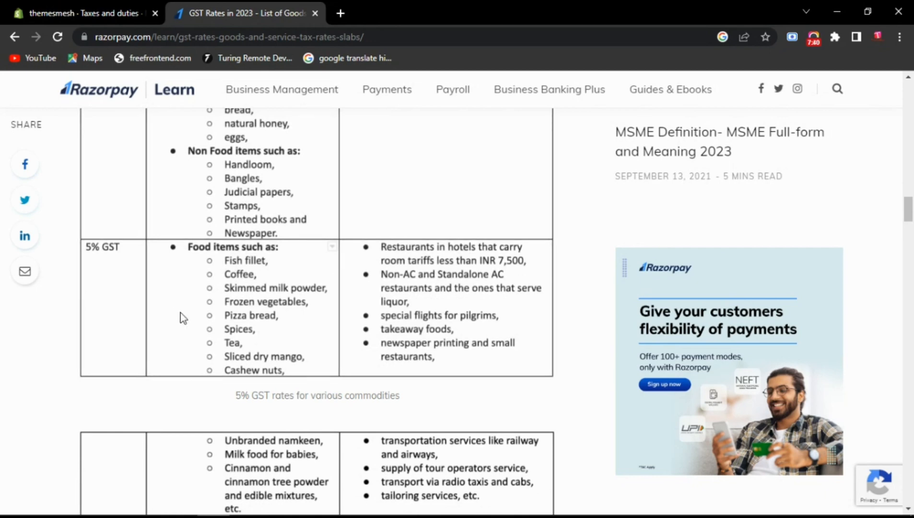
scroll(182, 318, down, 7)
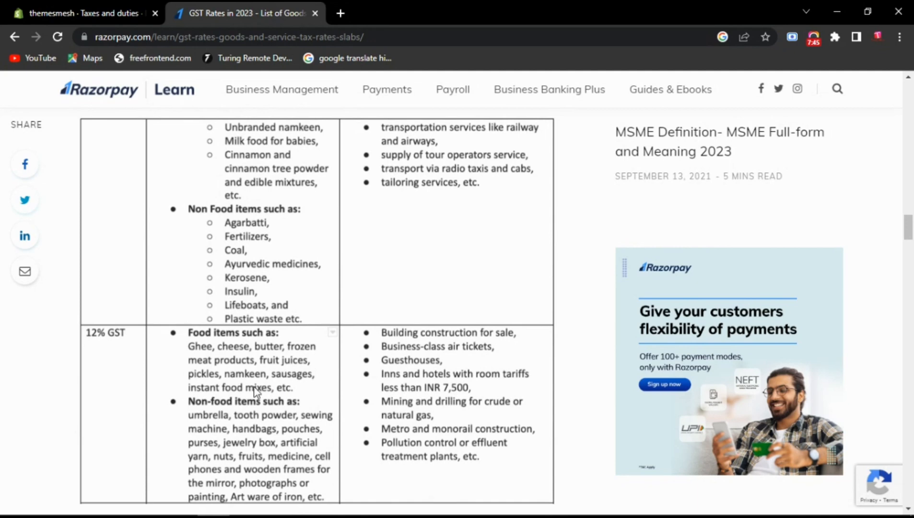
scroll(256, 386, down, 3)
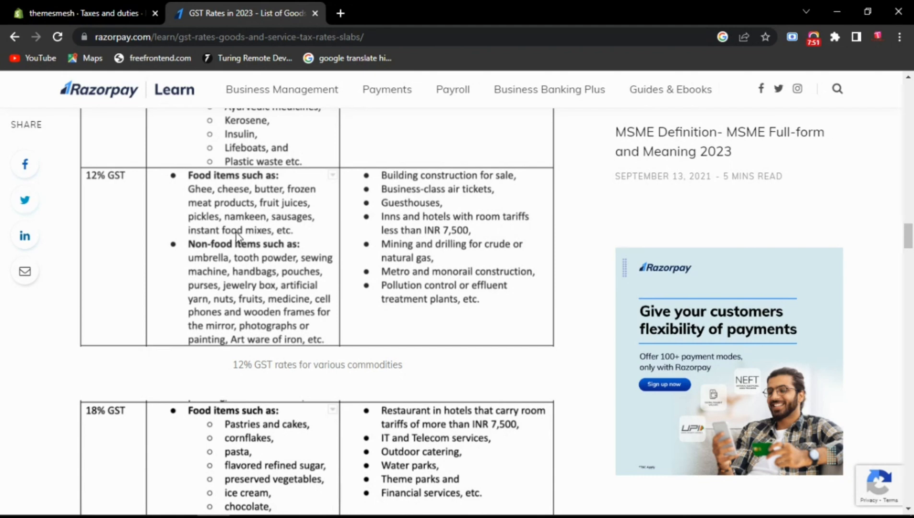
scroll(239, 236, down, 3)
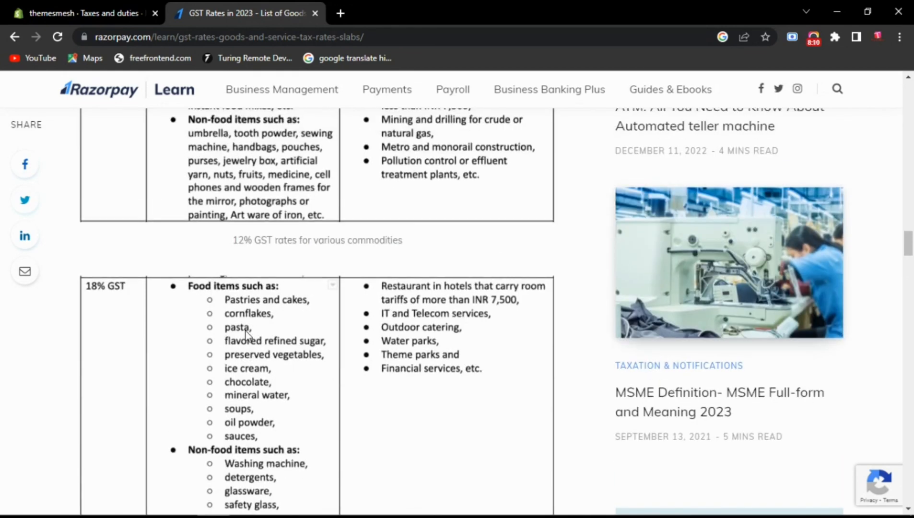
scroll(246, 334, down, 10)
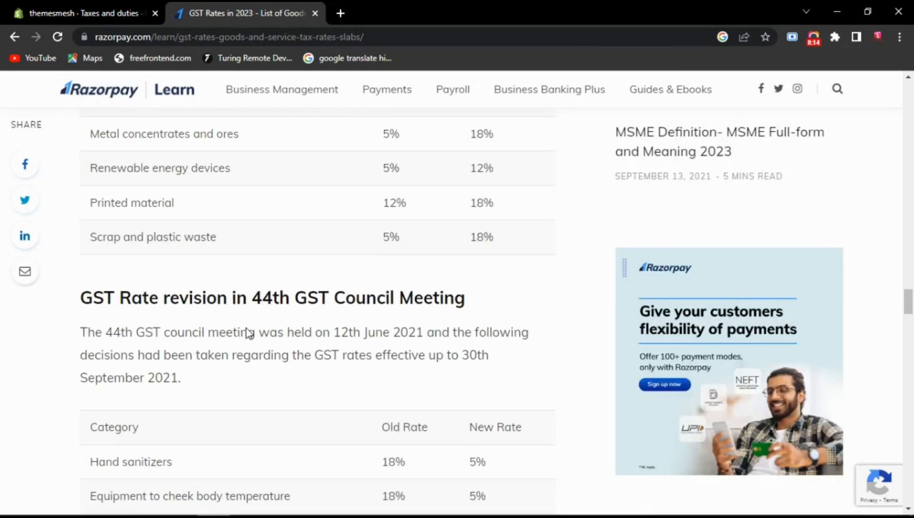
scroll(246, 330, down, 1)
scroll(246, 331, down, 3)
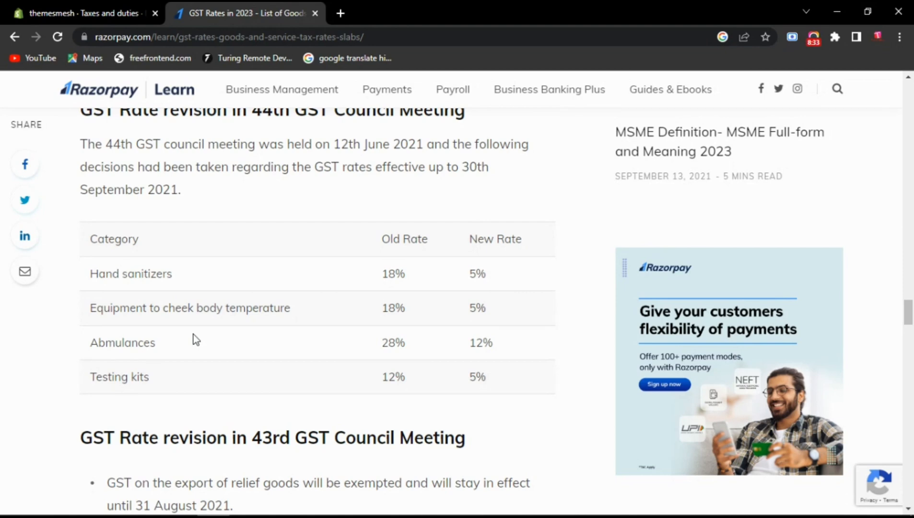
scroll(238, 311, up, 10)
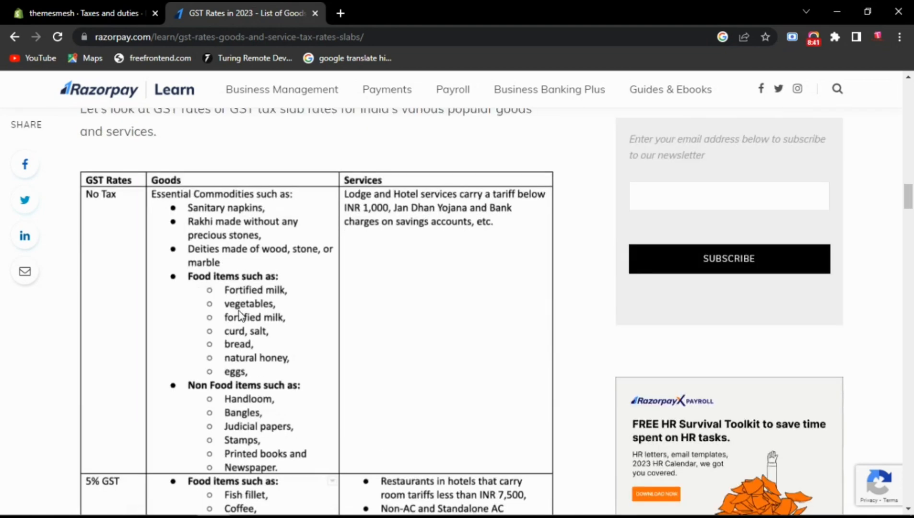
scroll(239, 311, down, 3)
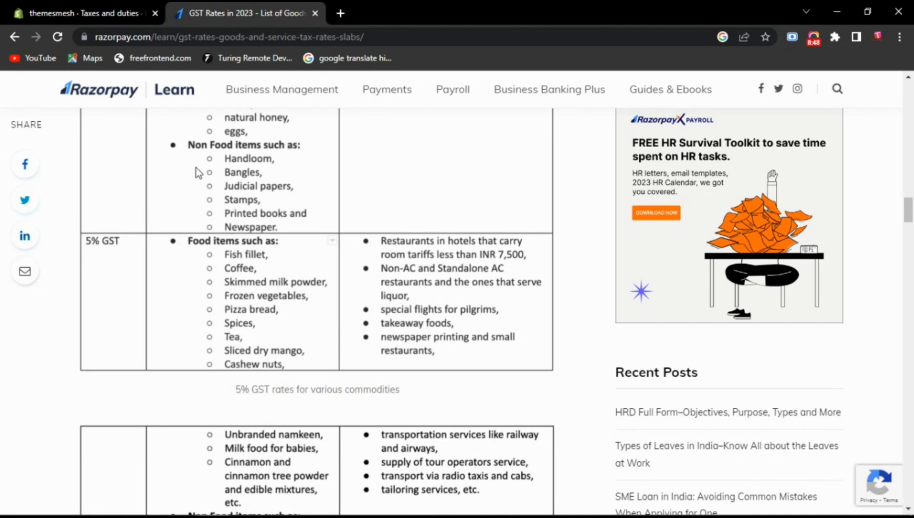
- Return to the India tax settings and set the regional rates from Andaman and Nicobar Islands to Chandigarh to 5%
click(115, 5)
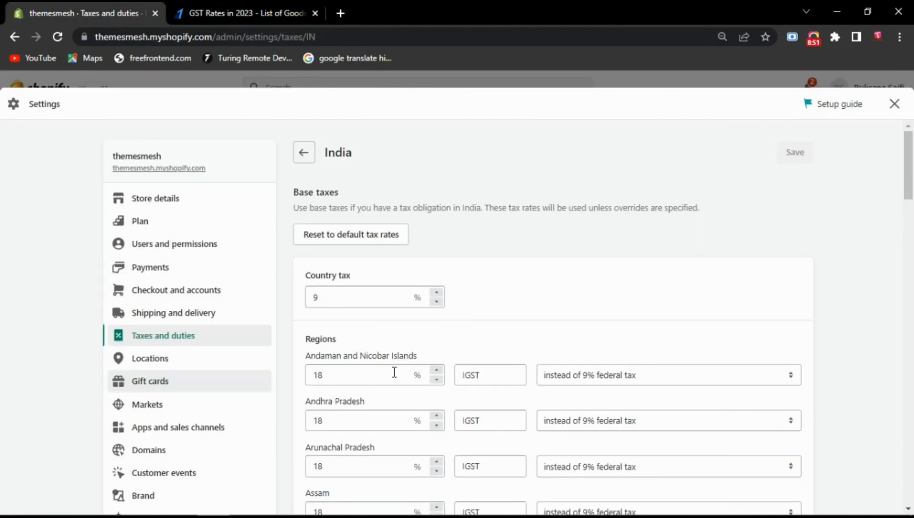
scroll(363, 374, down, 2)
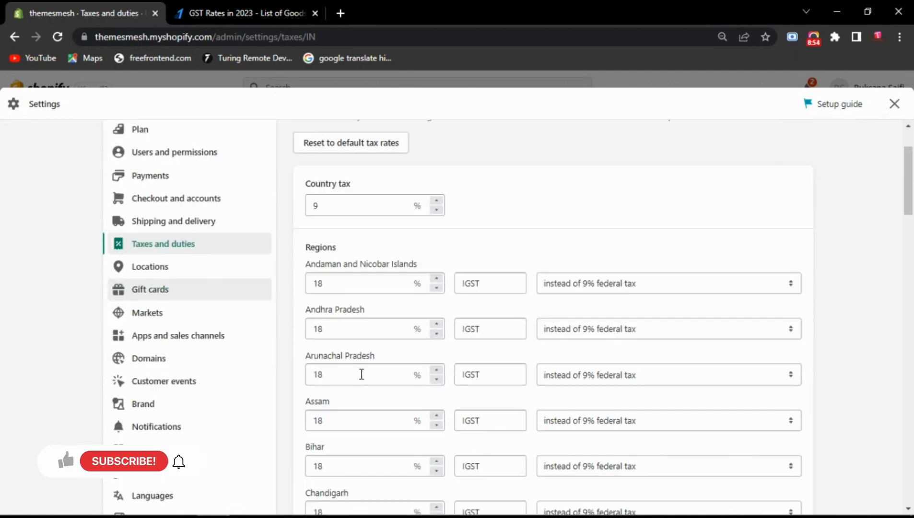
scroll(362, 374, down, 1)
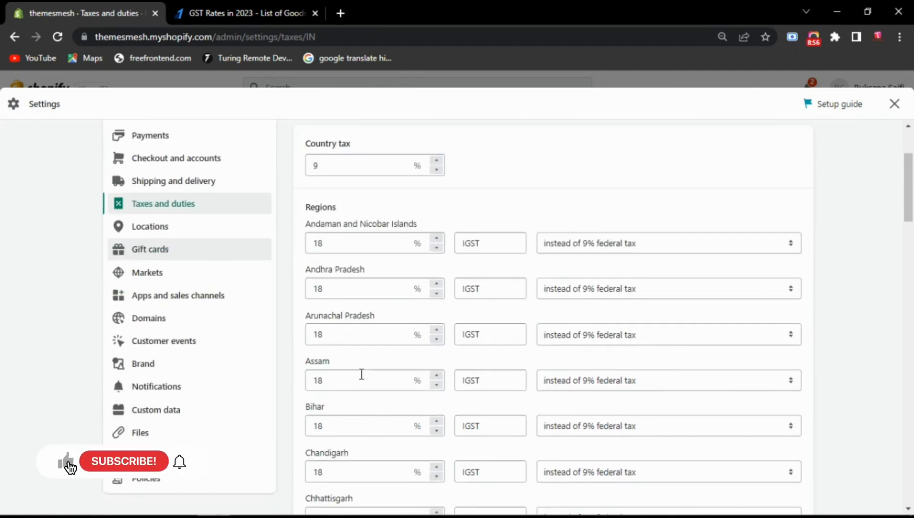
drag(334, 241, 240, 248)
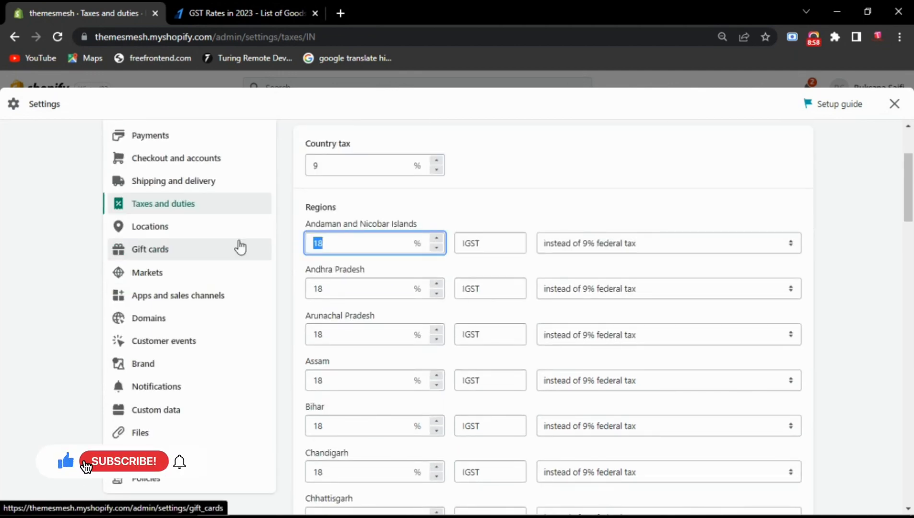
text(5)
drag(327, 287, 284, 290)
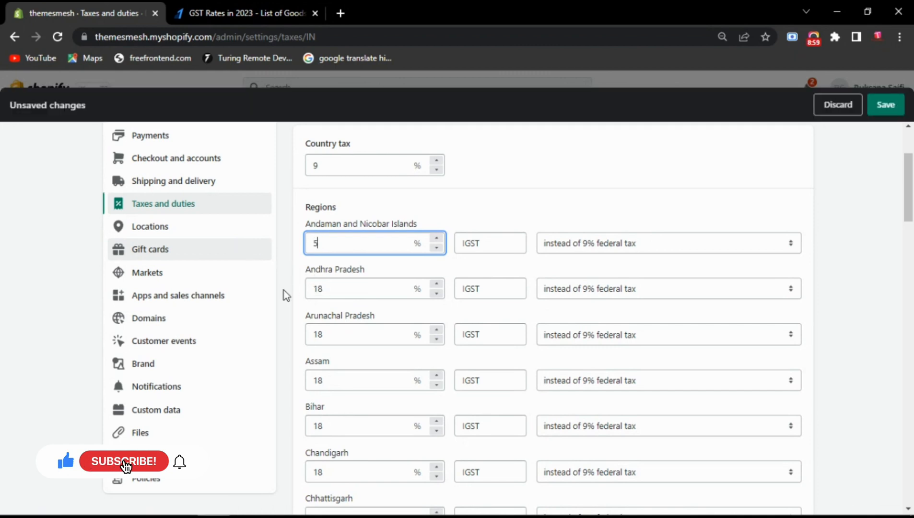
text(5)
drag(325, 335, 276, 346)
text(5)
drag(325, 380, 296, 379)
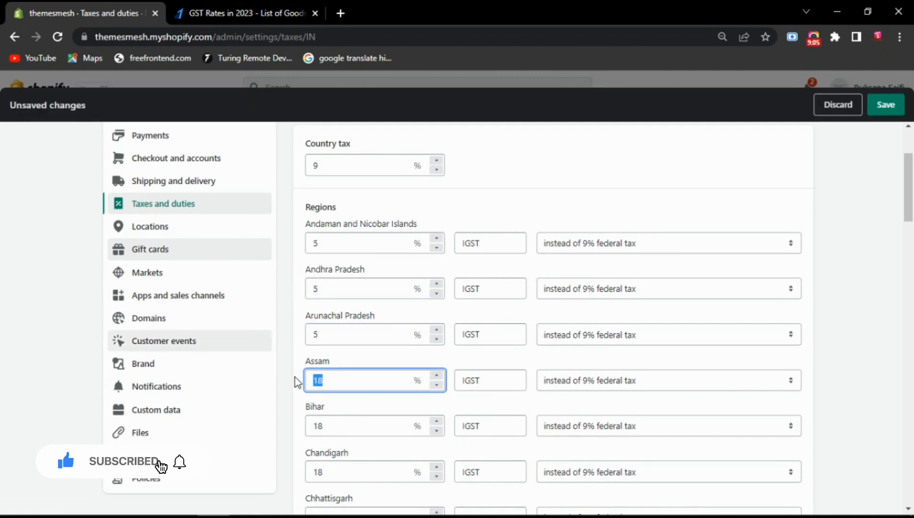
text(5)
drag(326, 426, 293, 422)
text(5)
drag(325, 472, 289, 468)
text(5)
- Set the remaining regional tax rates, down to West Bengal, to 5%
scroll(373, 451, down, 7)
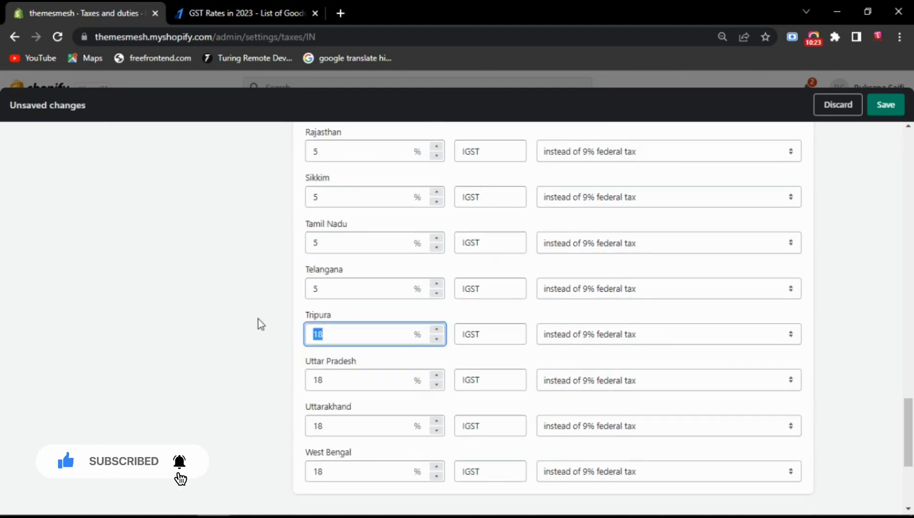
text(5)
drag(325, 380, 248, 378)
text(5)
drag(325, 426, 249, 418)
text(5)
drag(325, 472, 289, 473)
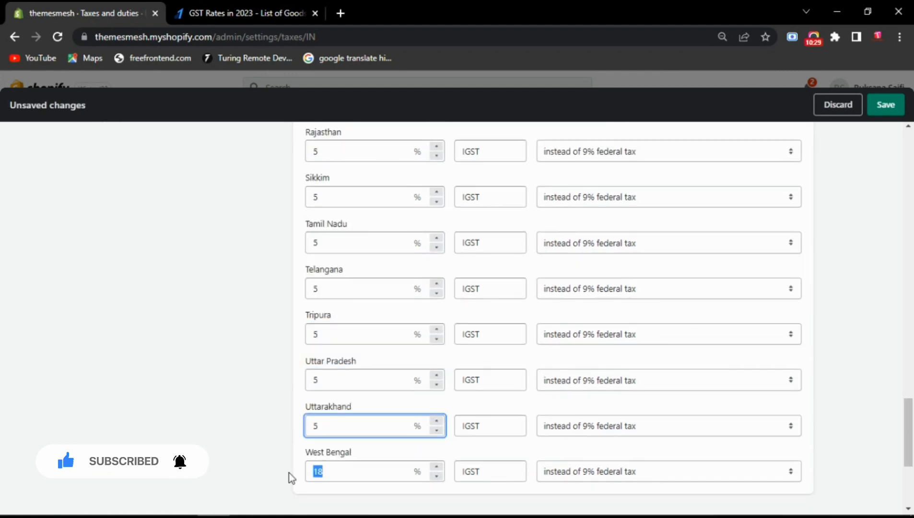
text(5)
- Set the India country tax rate to 2.5%
scroll(418, 468, down, 2)
click(814, 38)
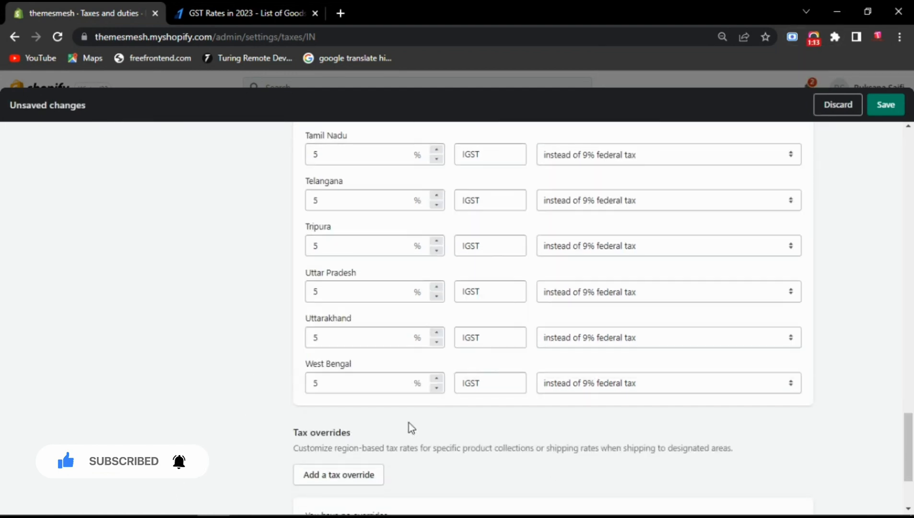
scroll(408, 423, up, 1)
scroll(409, 423, up, 6)
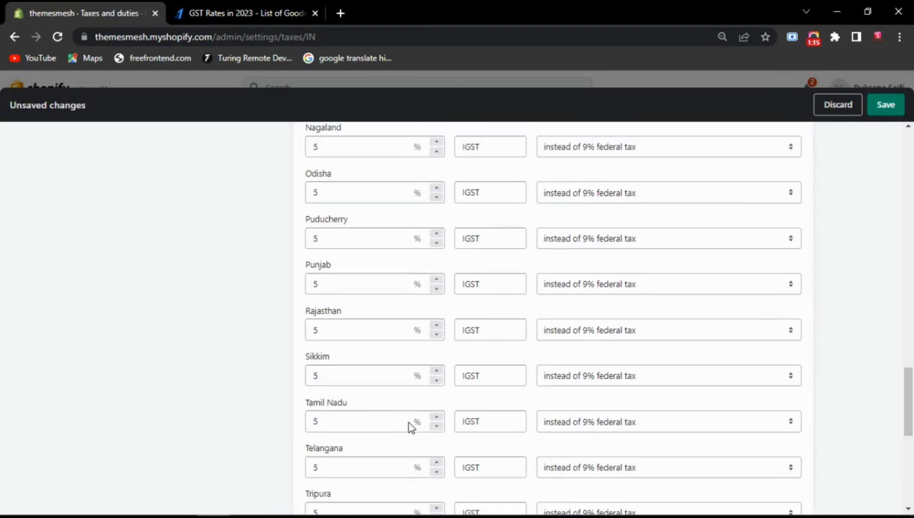
scroll(409, 423, down, 4)
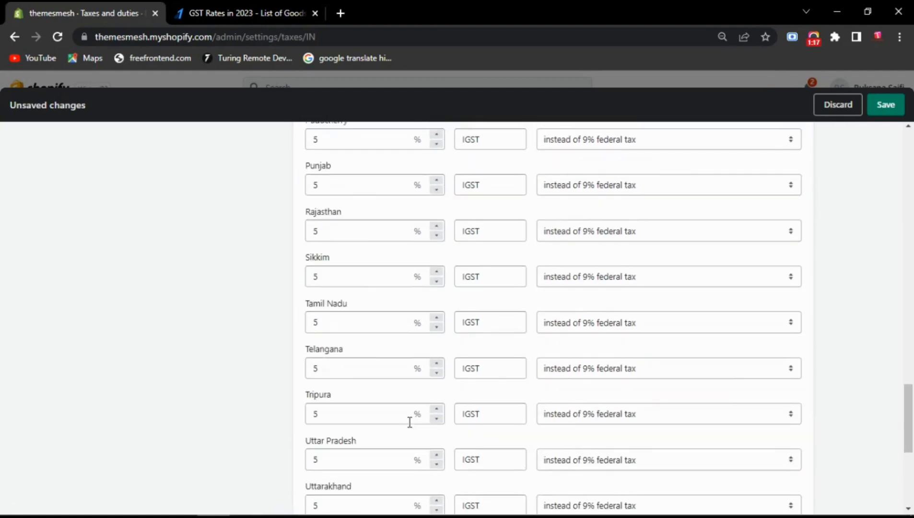
drag(908, 417, 913, 181)
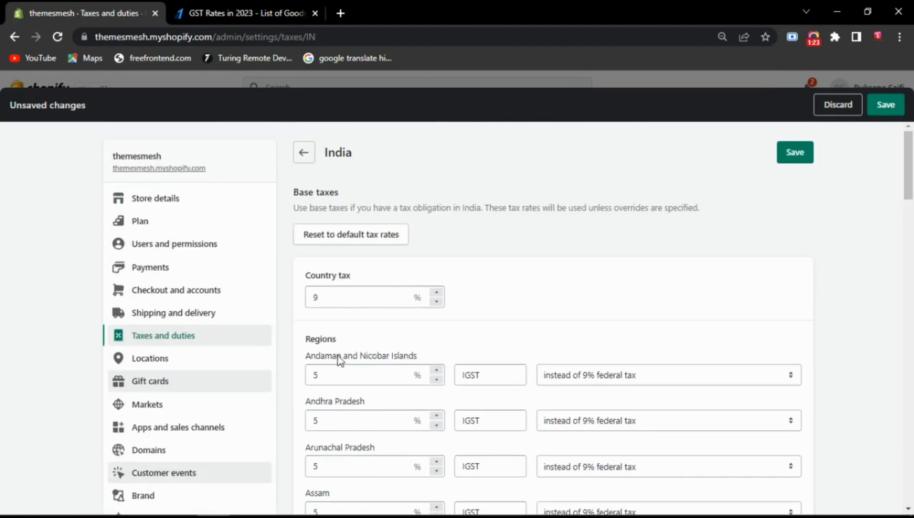
drag(326, 373, 280, 369)
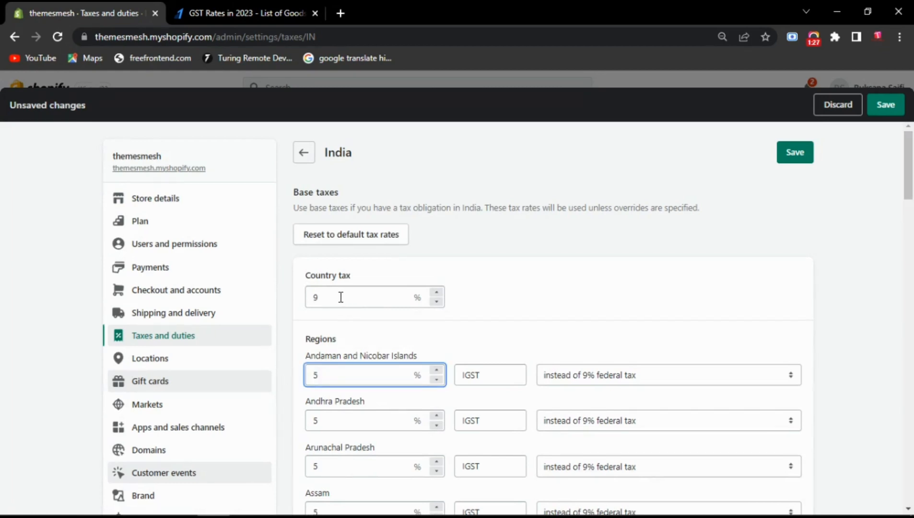
drag(317, 298, 283, 299)
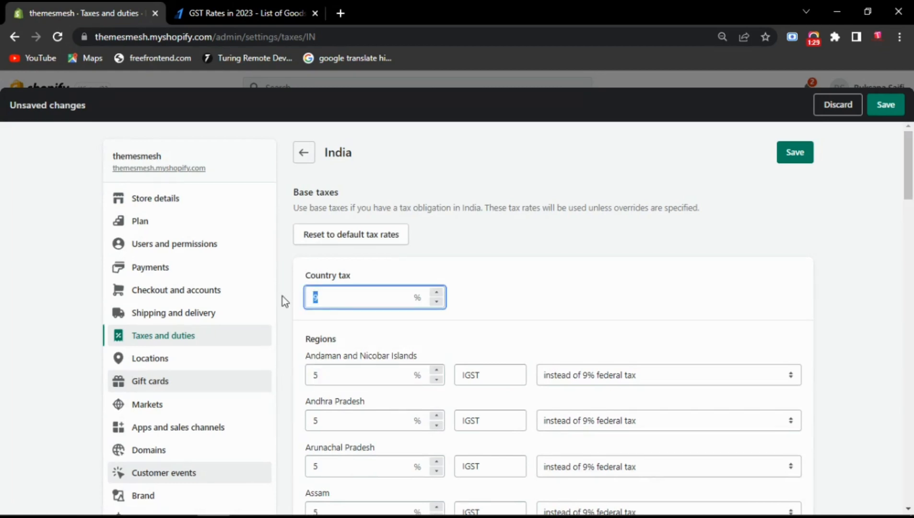
text(2.5)
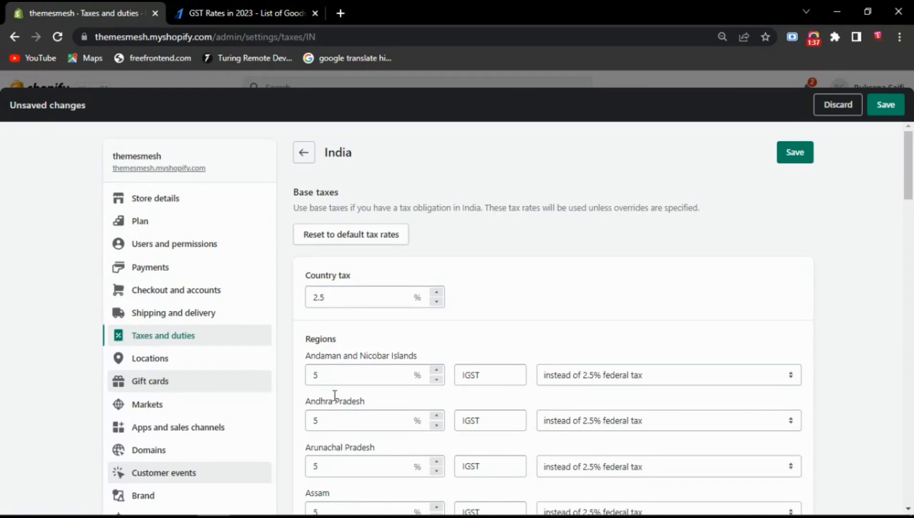
- Set Uttar Pradesh's regional tax rate to 2.5%
scroll(546, 327, down, 2)
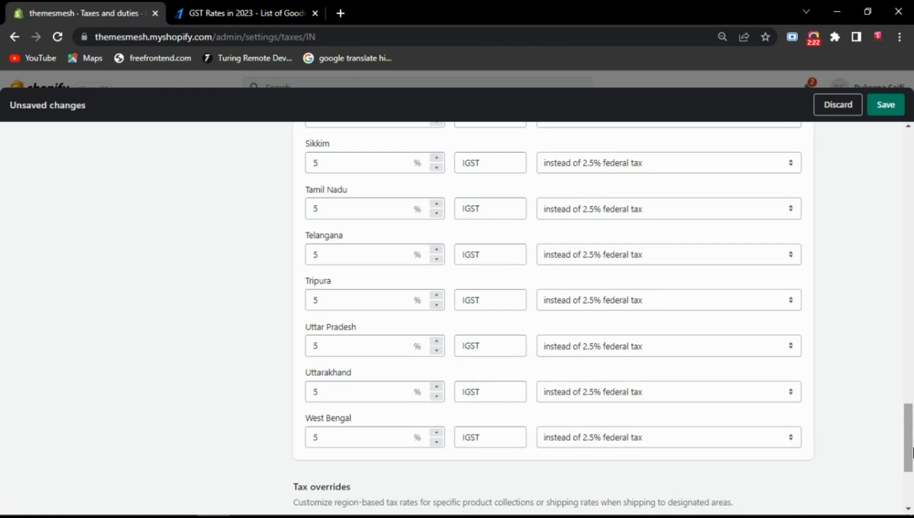
drag(329, 348, 276, 352)
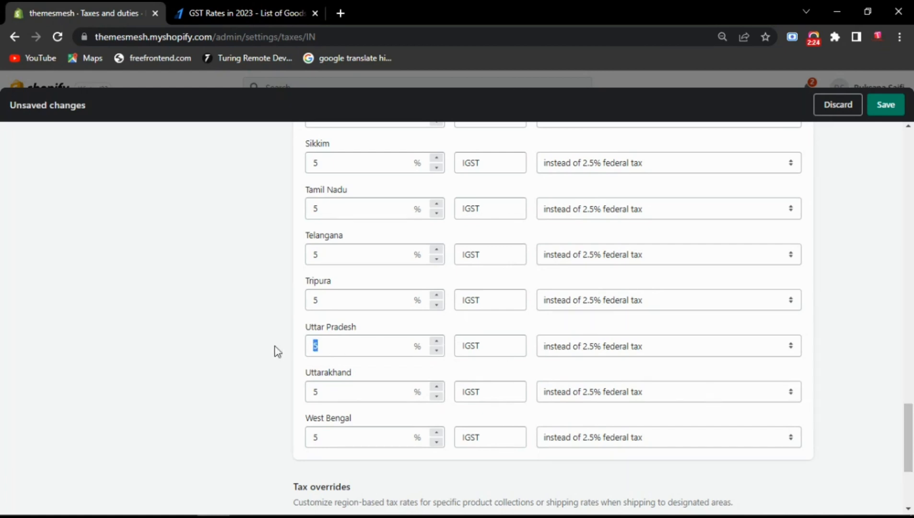
text(2.5)
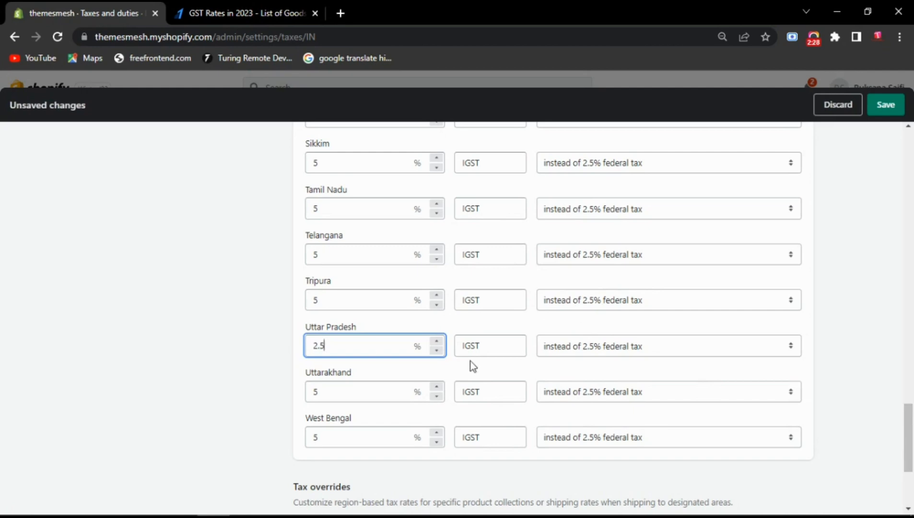
- Rename Uttar Pradesh's tax to SGST and make it added to the 2.5% federal tax
click(463, 347)
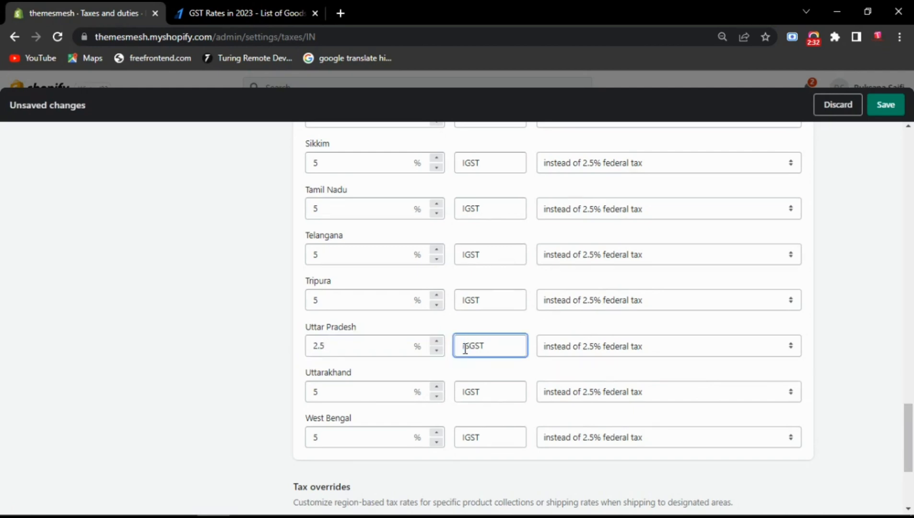
click(484, 371)
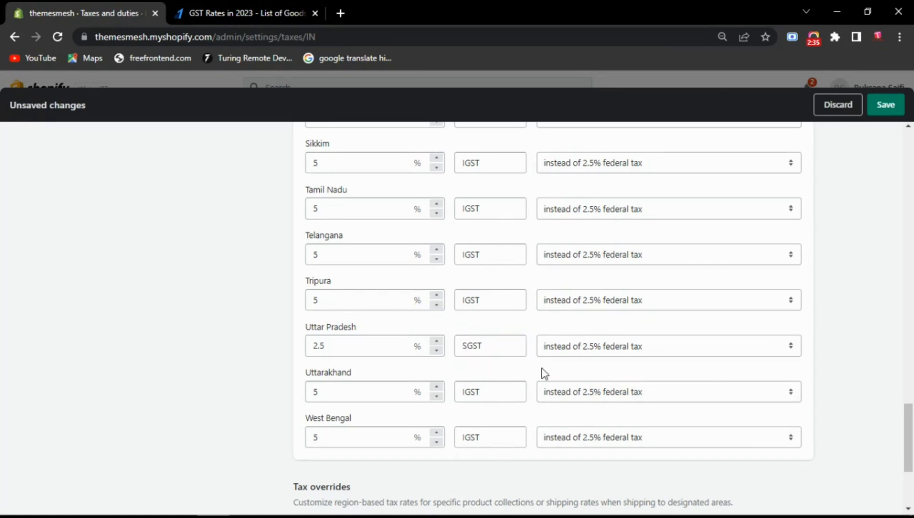
click(613, 351)
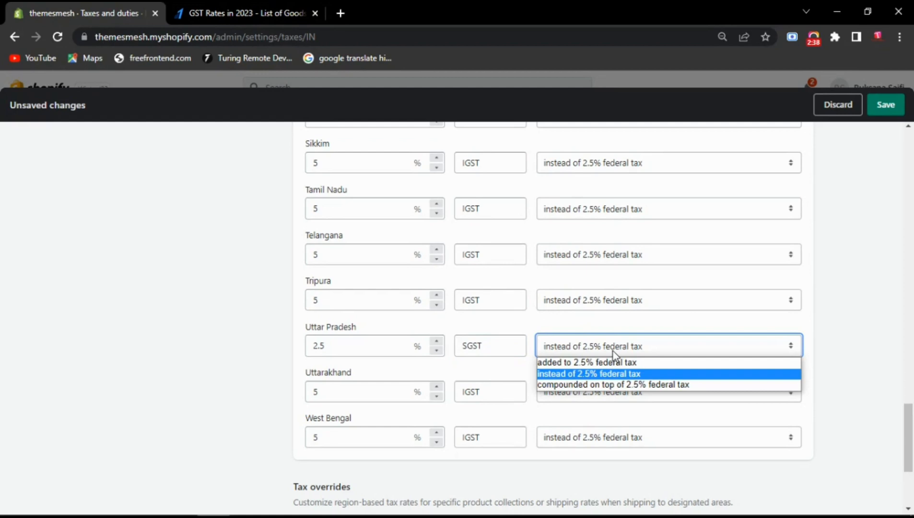
click(559, 363)
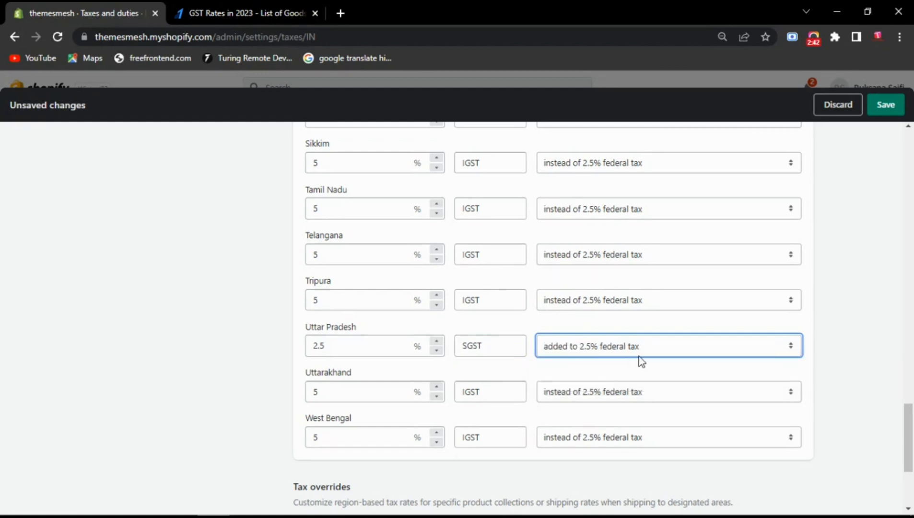
click(585, 361)
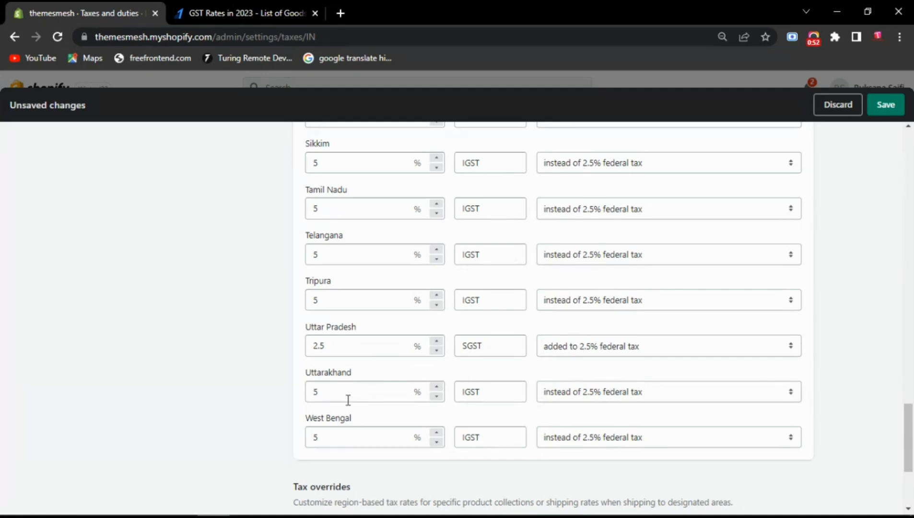
drag(331, 397, 295, 399)
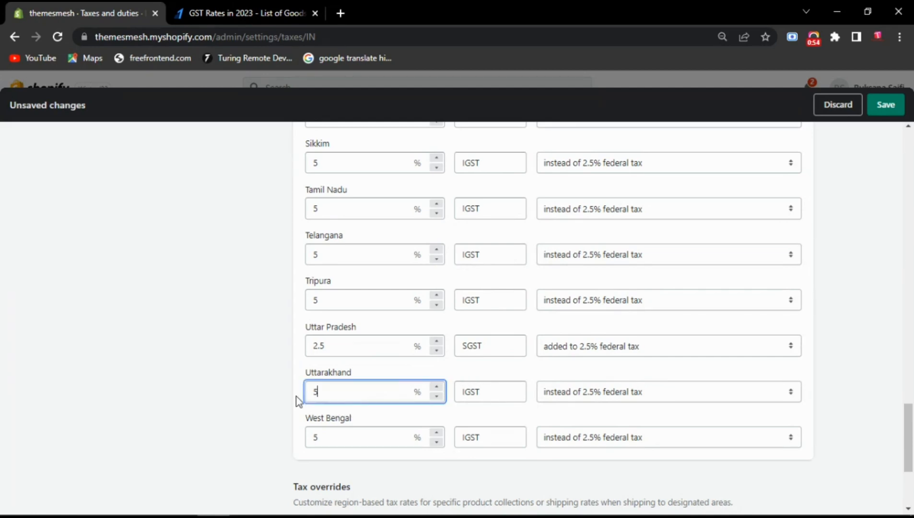
click(475, 398)
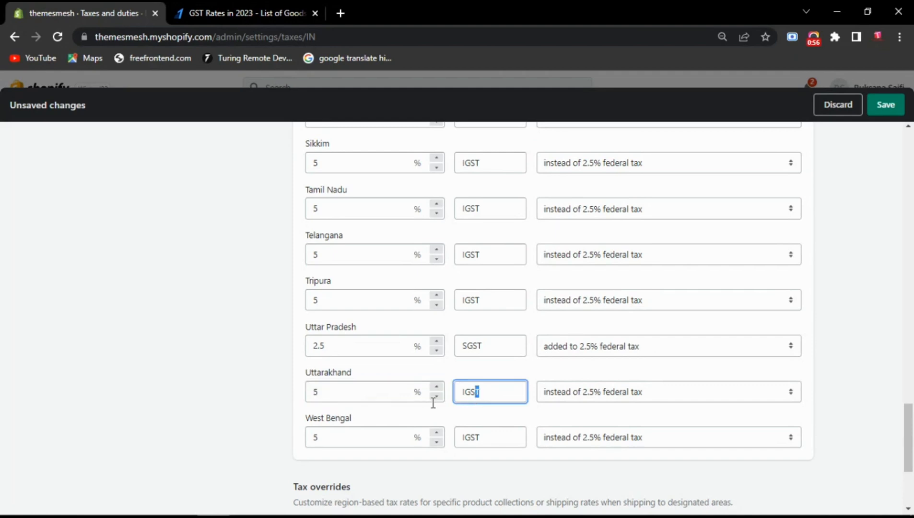
click(449, 422)
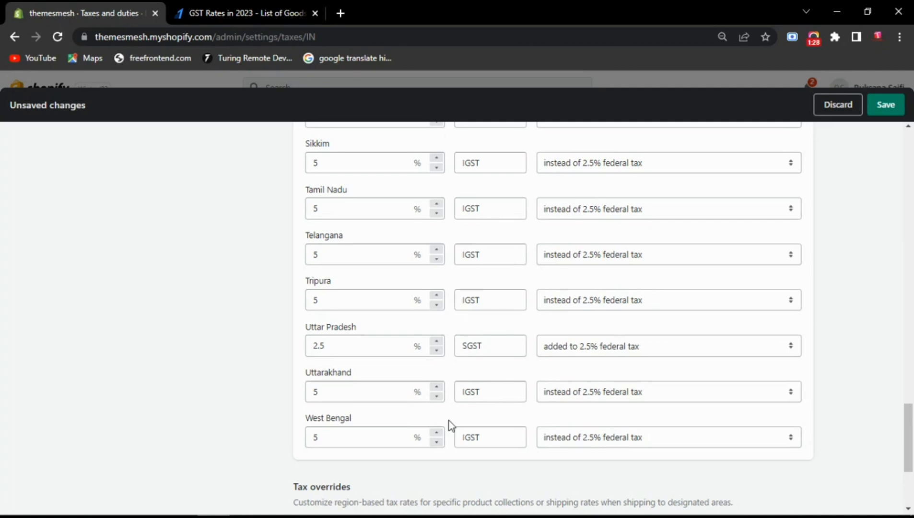
- Add a product tax override for the Home page collection in India at 2.5%
scroll(449, 420, down, 4)
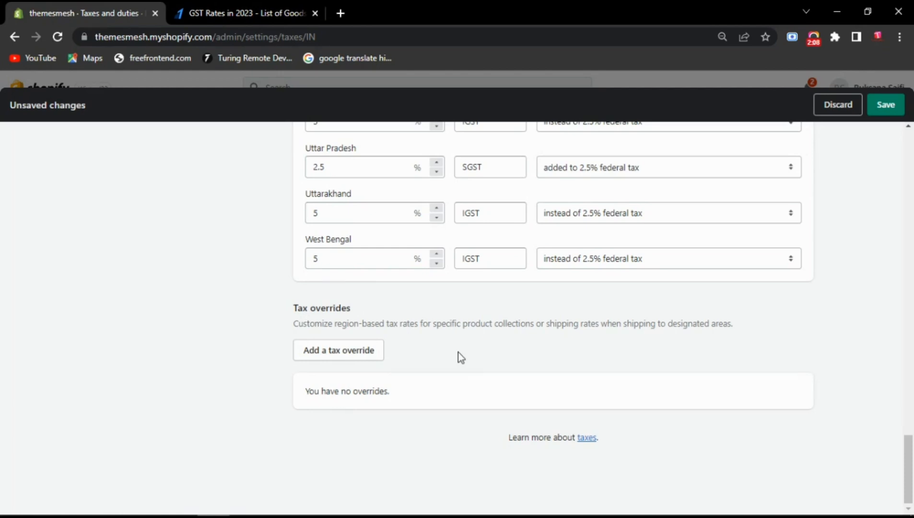
click(337, 355)
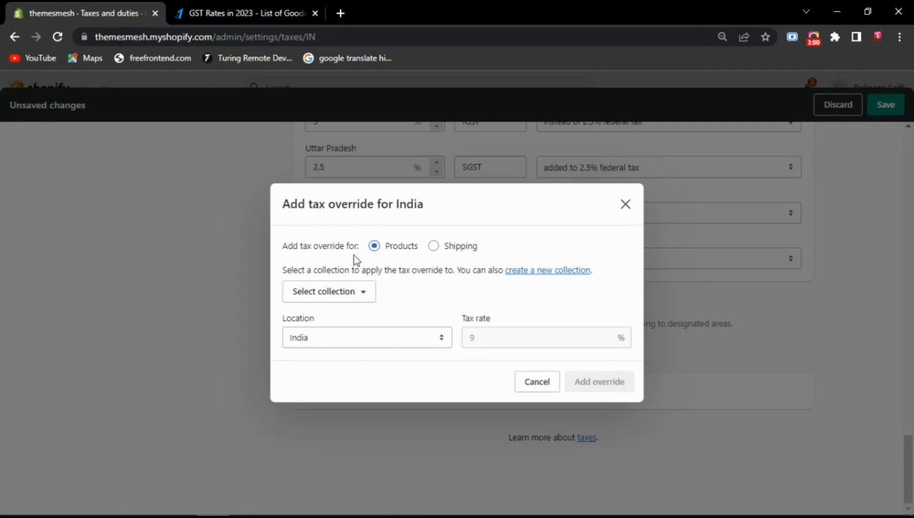
click(342, 295)
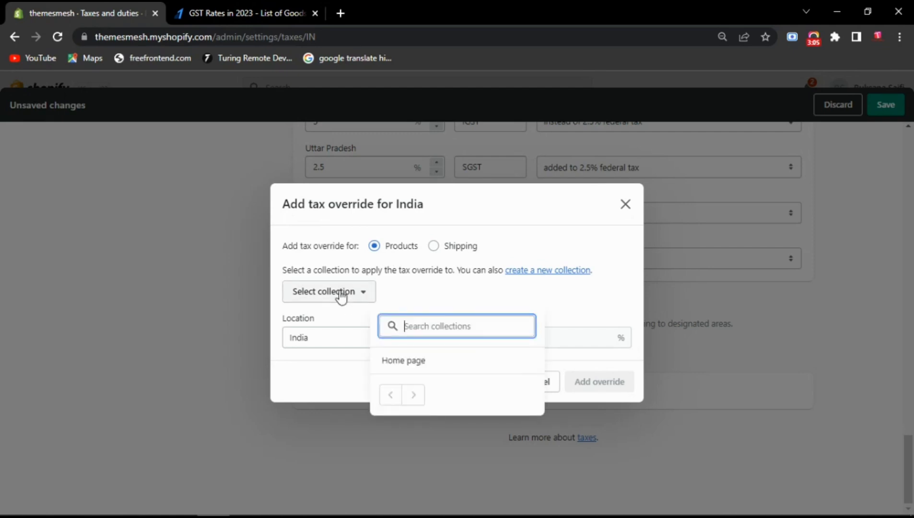
click(431, 373)
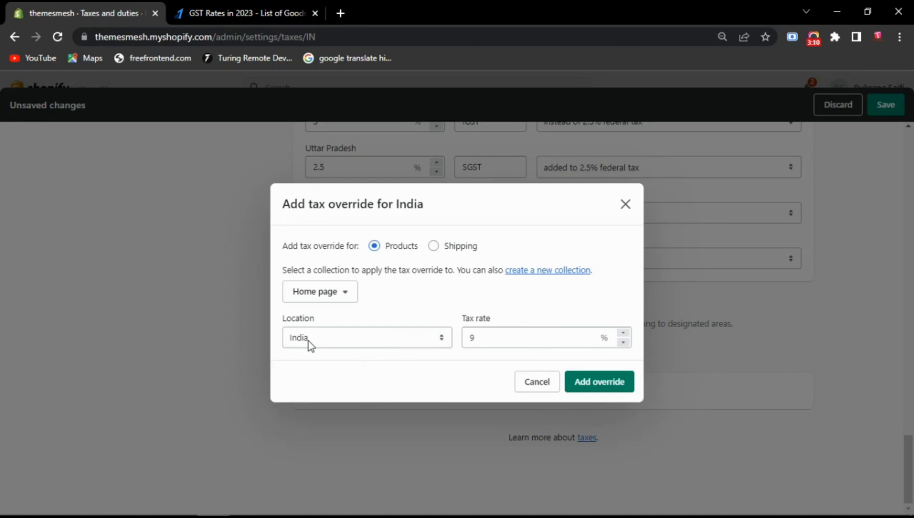
click(513, 335)
key(ctrl+a)
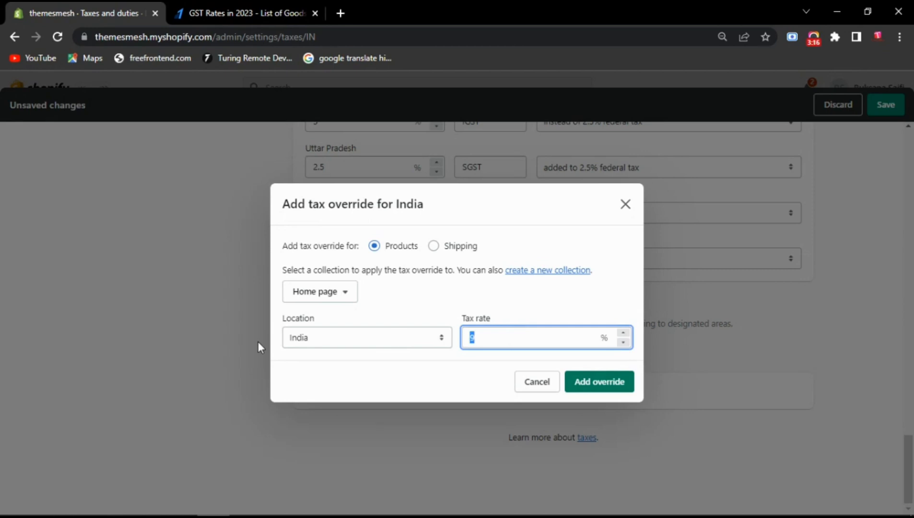
text(2.5)
click(612, 385)
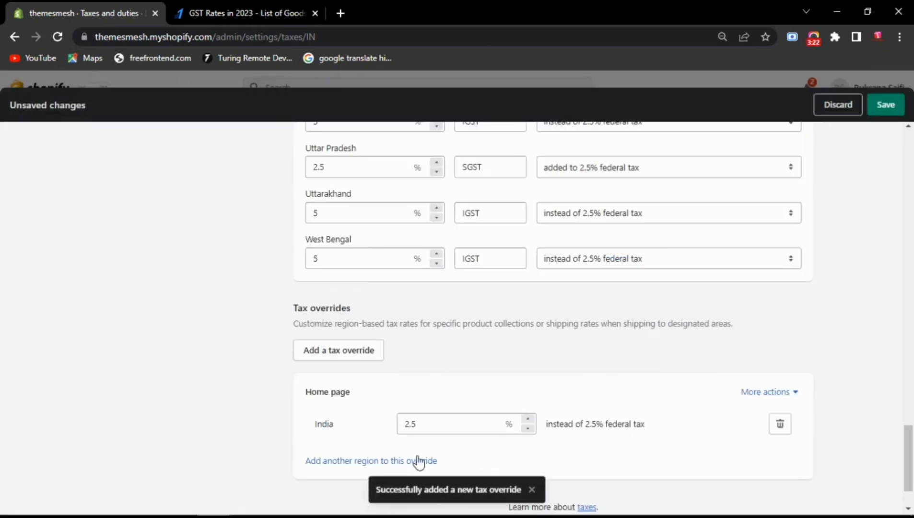
- Add Assam as a region to the Home page override and set its rate to 12%
scroll(472, 445, down, 2)
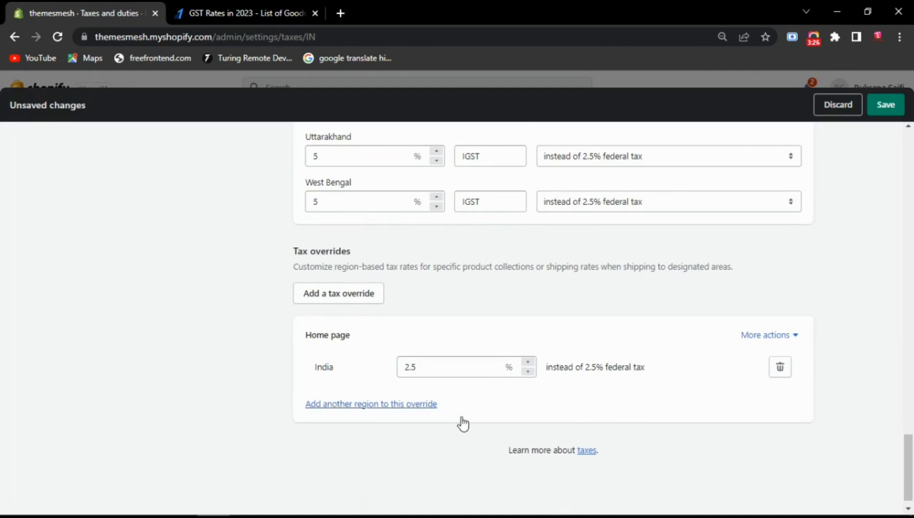
click(397, 406)
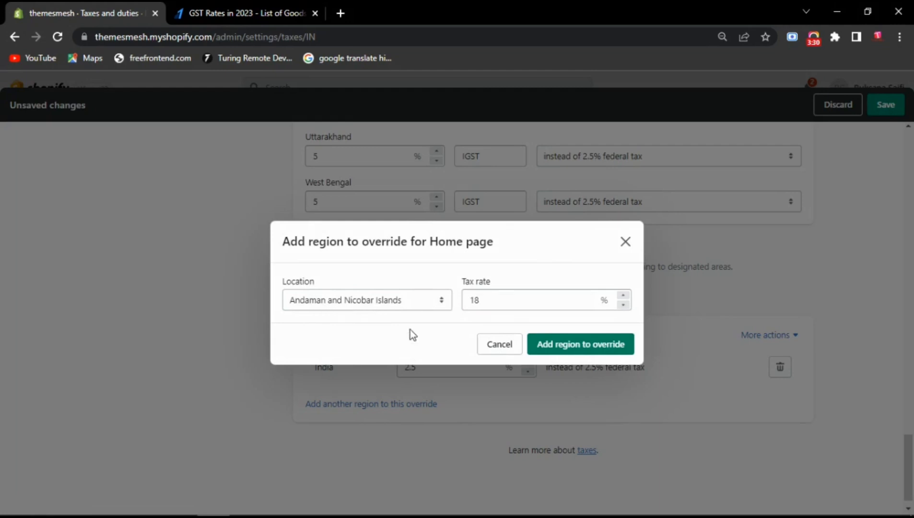
click(404, 302)
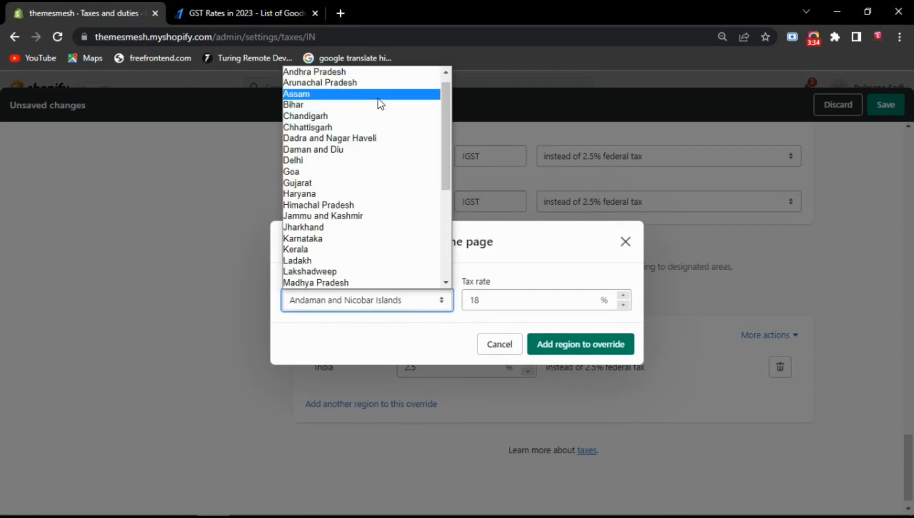
click(378, 98)
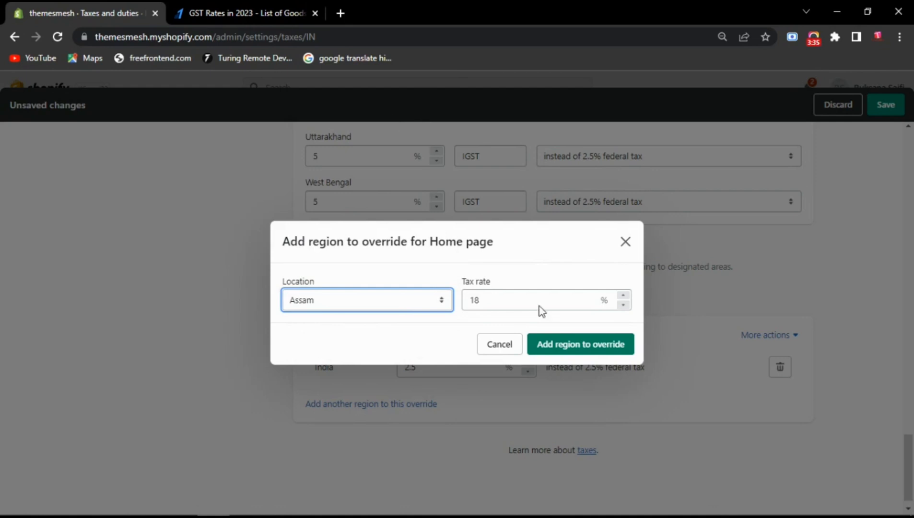
click(592, 355)
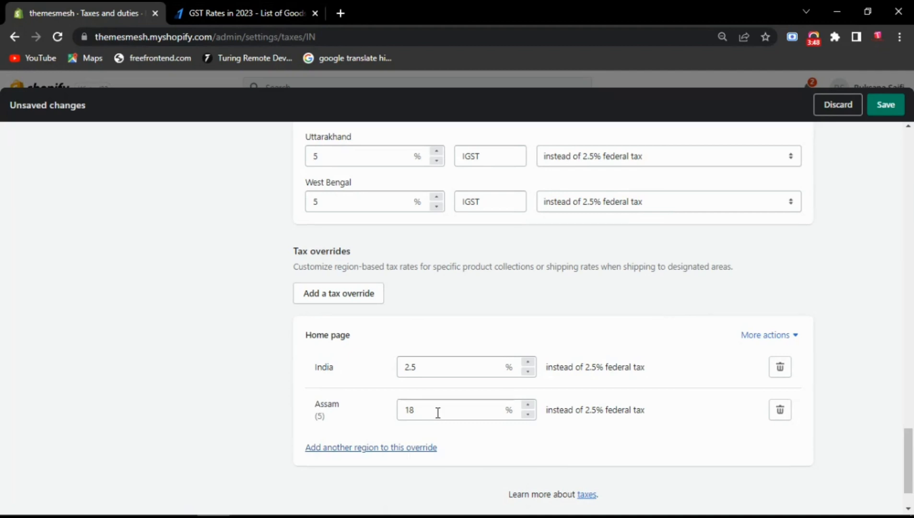
drag(436, 412, 383, 414)
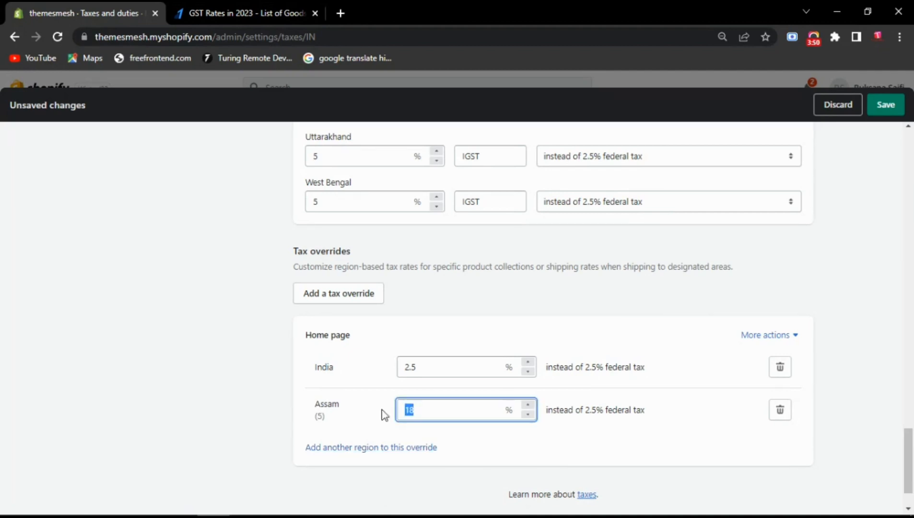
text(12)
click(479, 450)
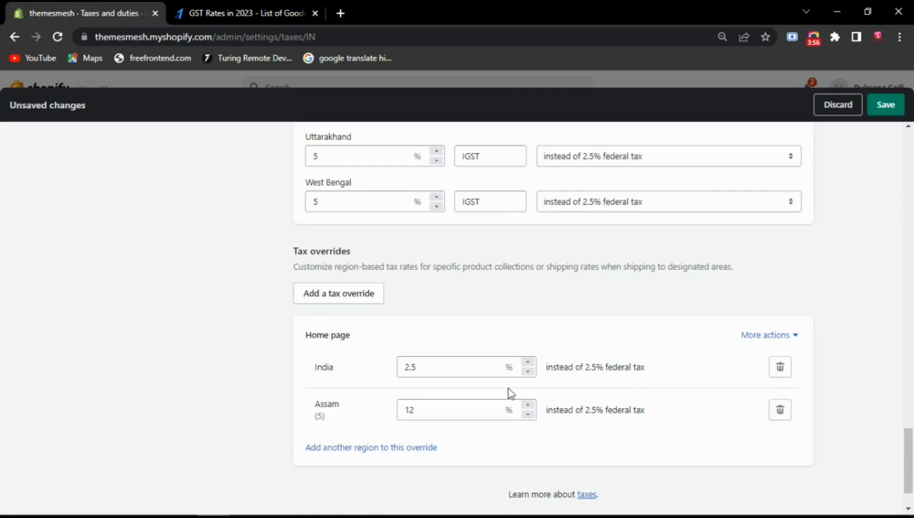
- Add Delhi as a region to the Home page override with a 12% tax rate
click(402, 447)
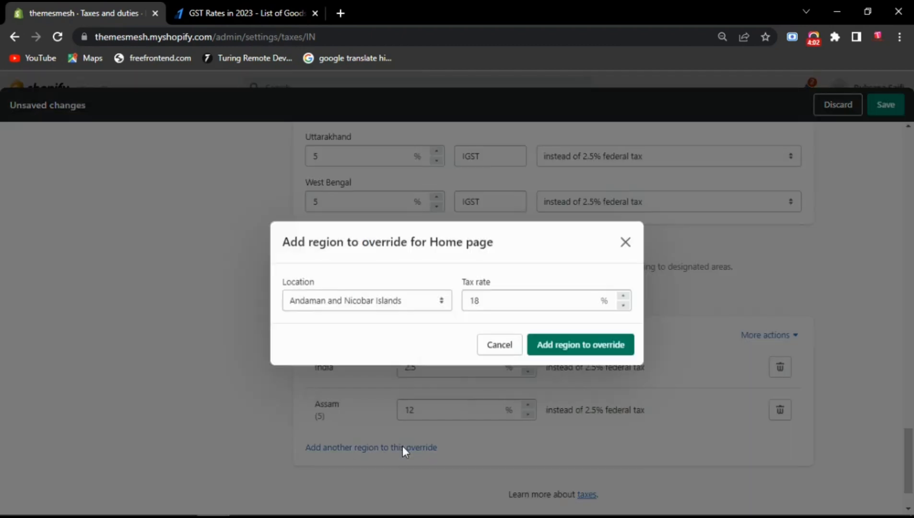
click(367, 300)
scroll(375, 280, down, 1)
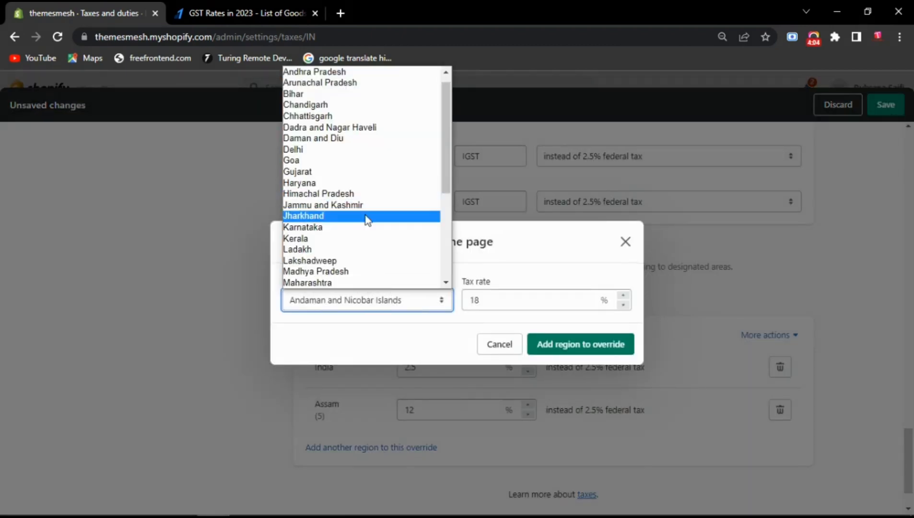
click(346, 149)
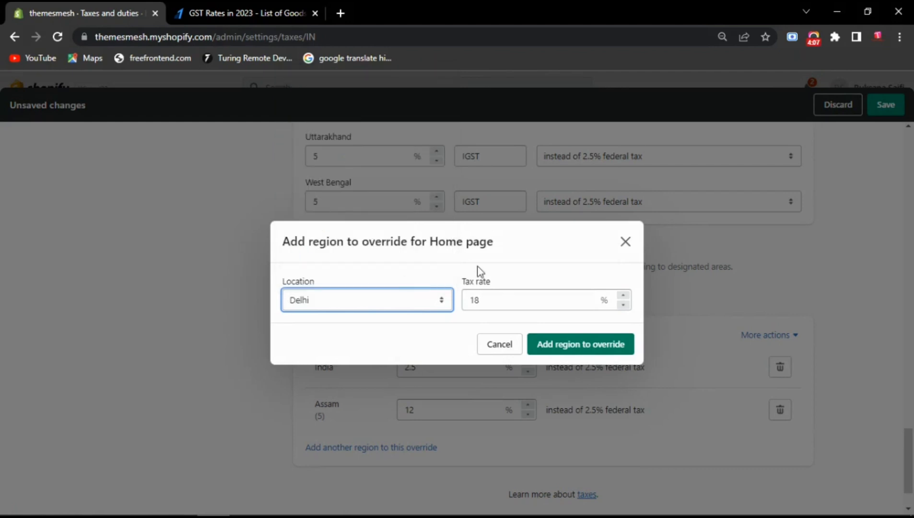
key(Tab)
text(12)
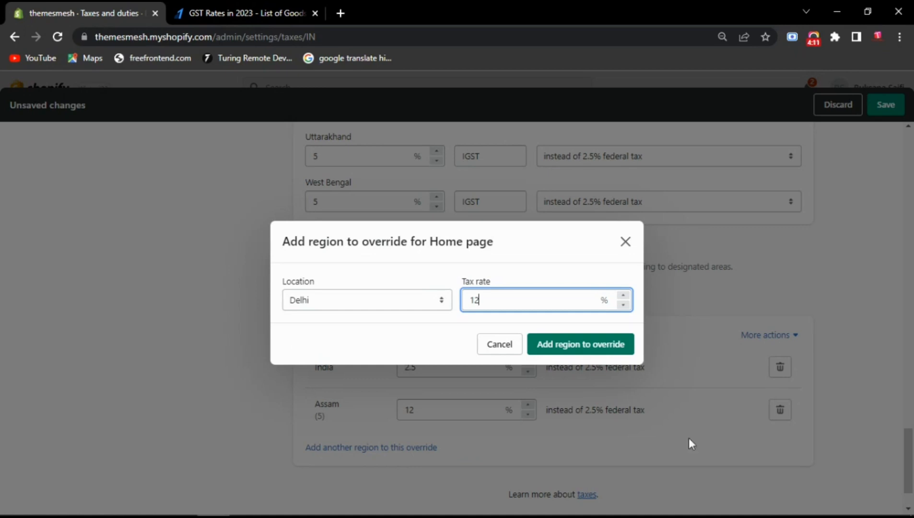
click(599, 345)
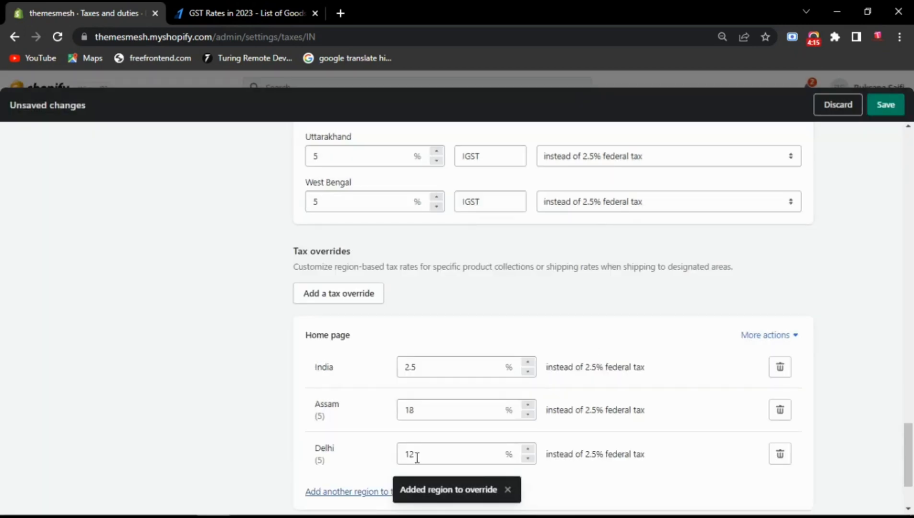
- Add Gujarat as another region to the Home page override with a 12% tax rate
scroll(414, 460, down, 2)
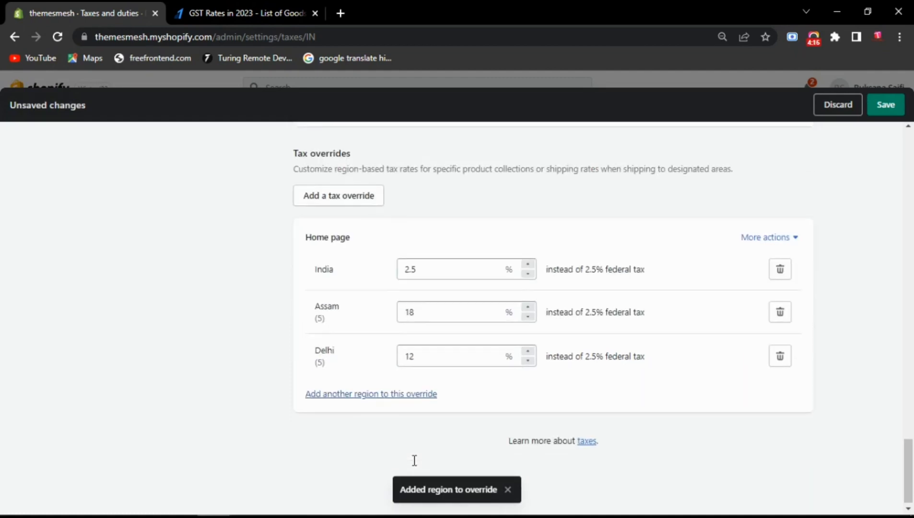
click(357, 398)
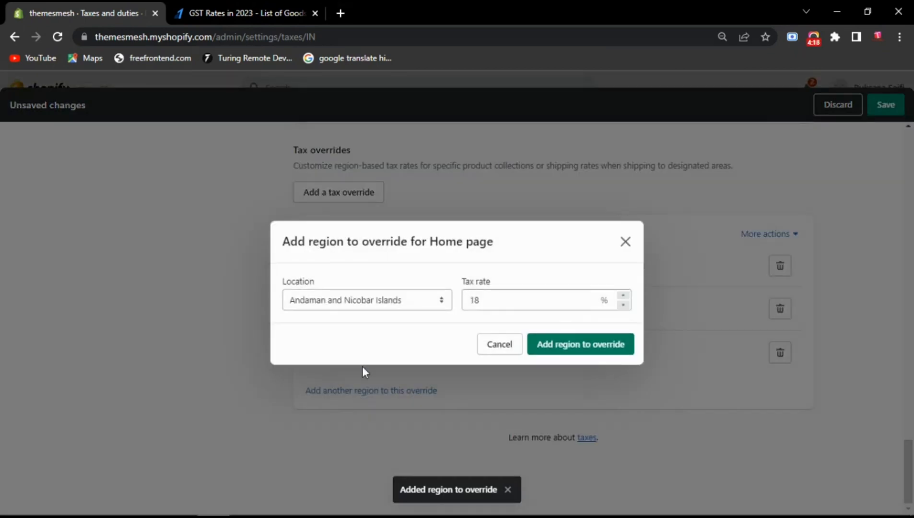
click(348, 301)
click(355, 170)
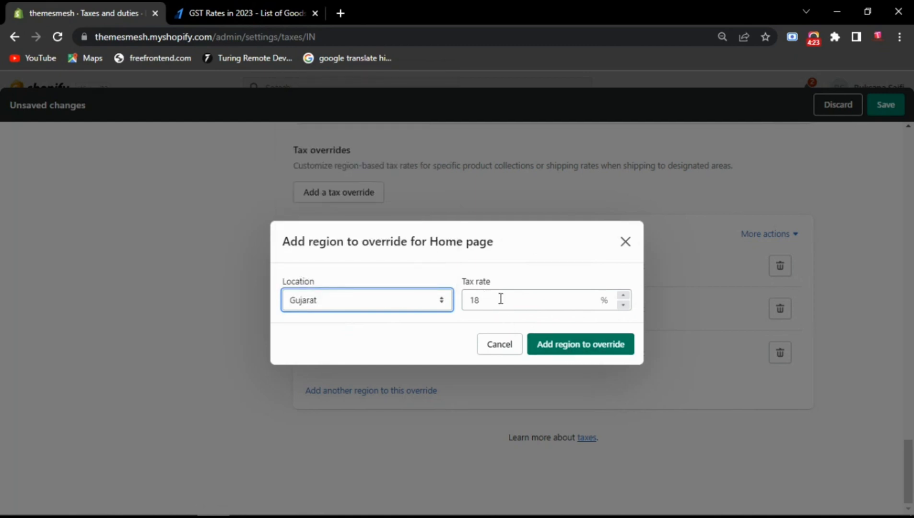
double_click(473, 298)
text(12)
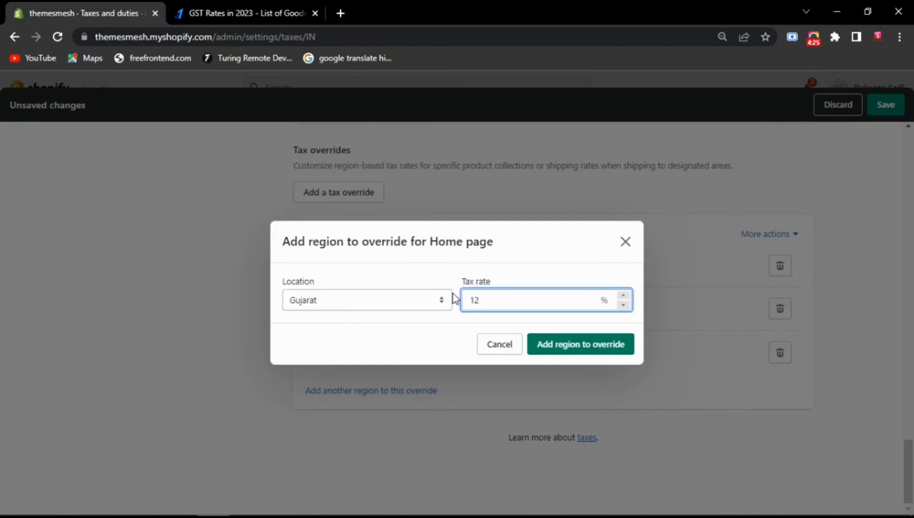
click(601, 350)
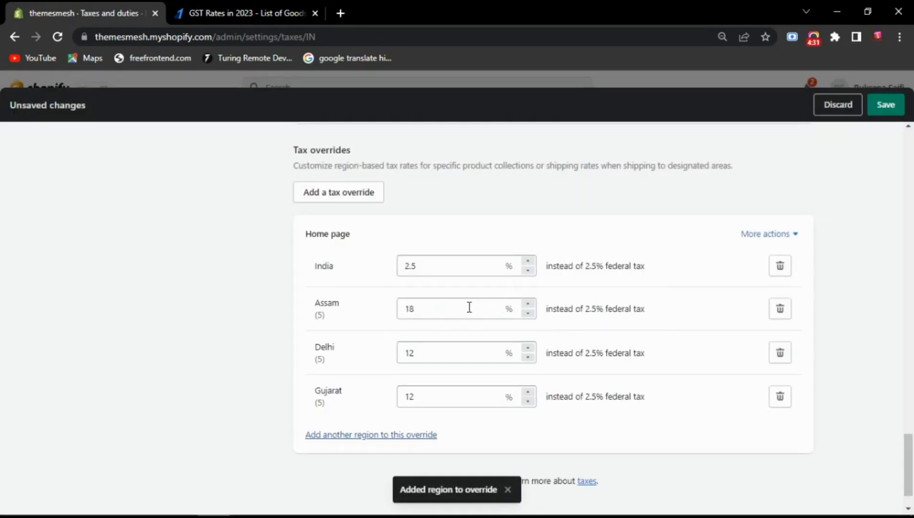
- Set Assam's tax rate in the Home page override to 12%
double_click(403, 308)
text(12)
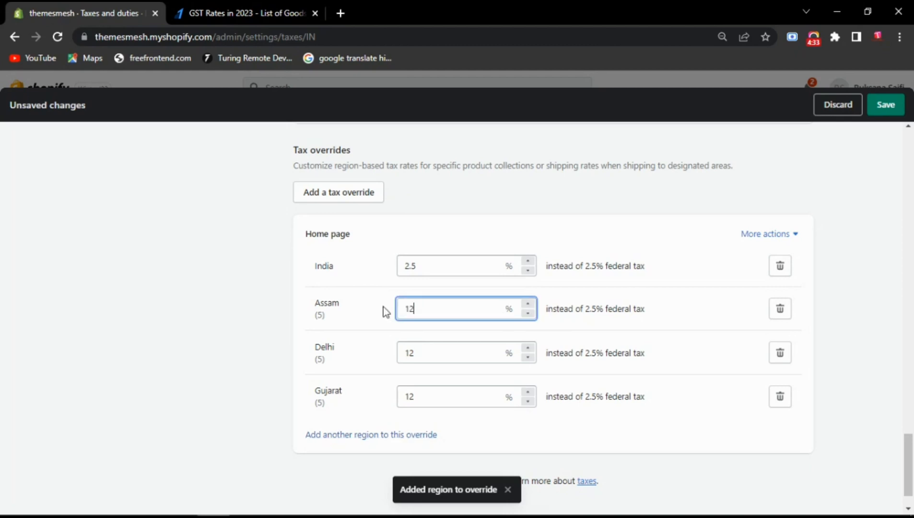
click(690, 326)
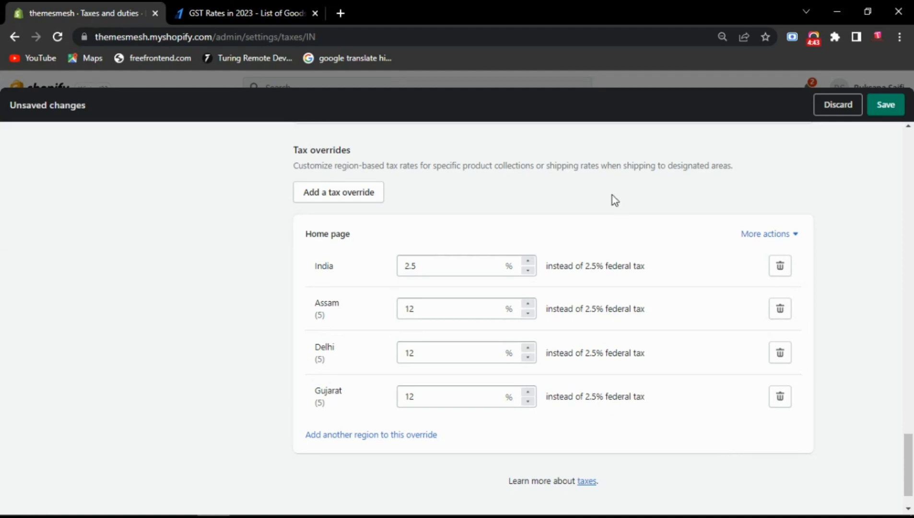
- Save the India tax settings and return to the Taxes and duties overview
scroll(910, 474, down, 1)
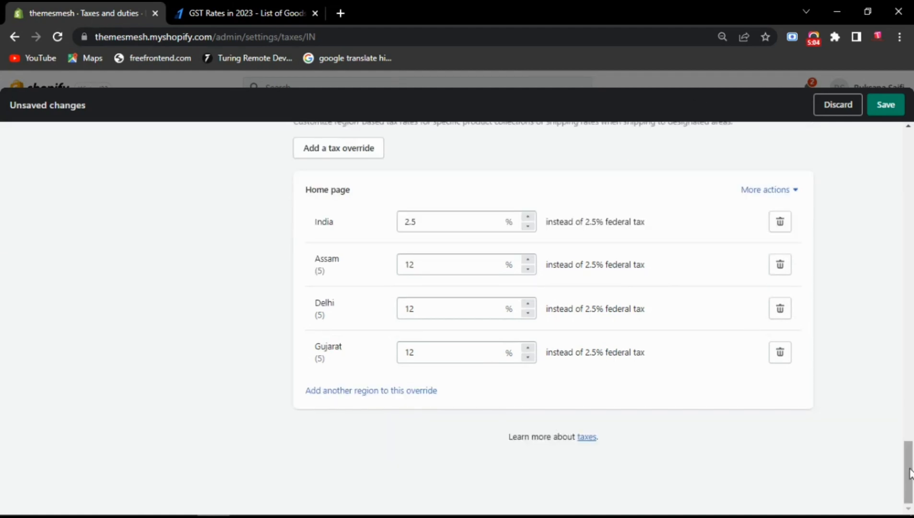
drag(911, 474, 910, 185)
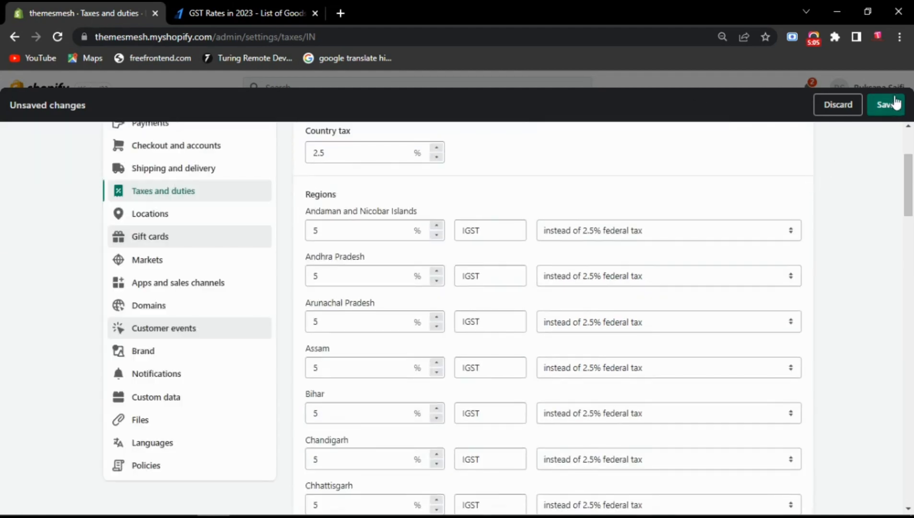
click(895, 104)
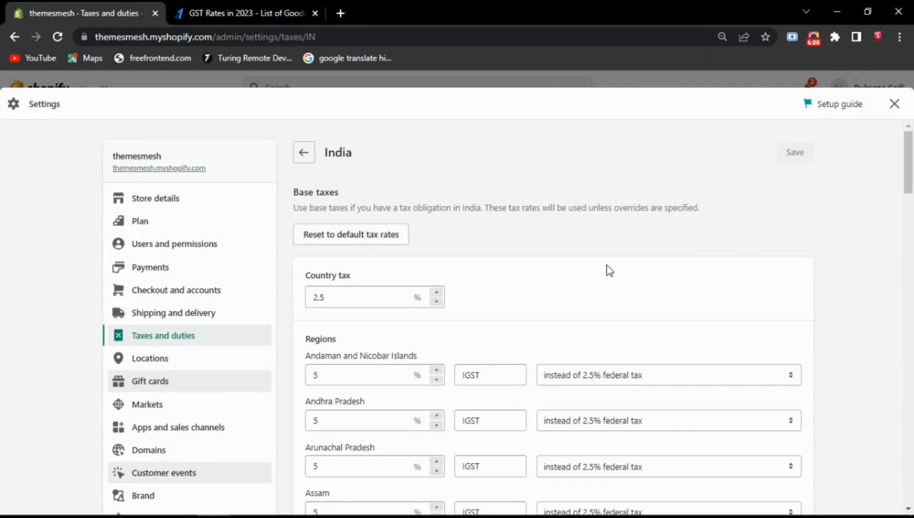
click(305, 152)
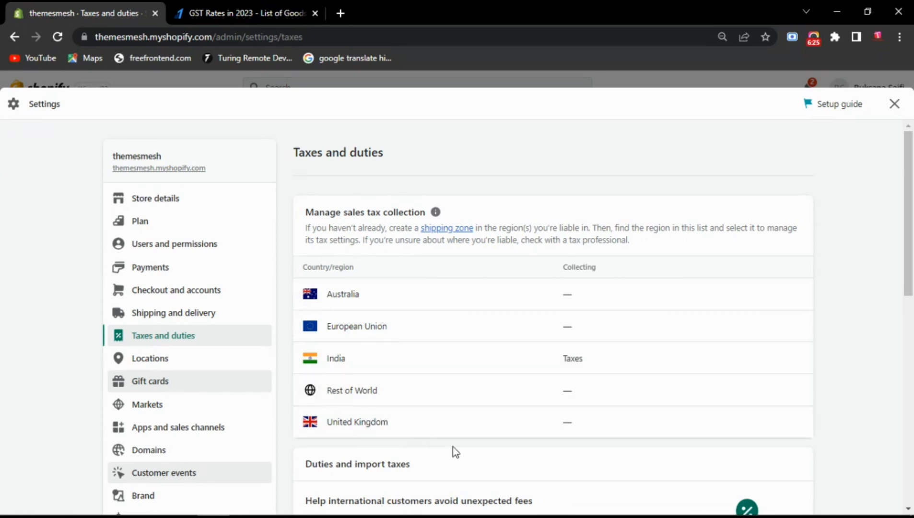
- Open the plan comparison for duties and import taxes, then switch back to the settings tab
scroll(452, 450, down, 4)
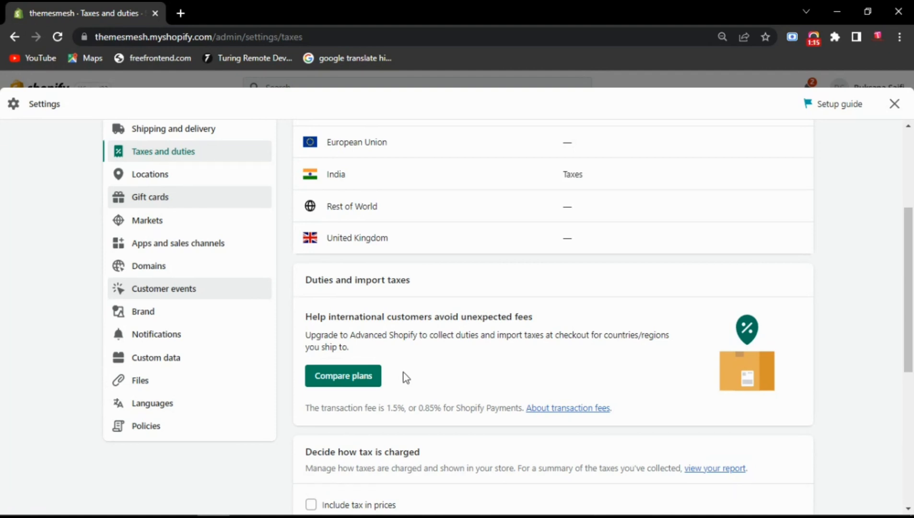
click(351, 379)
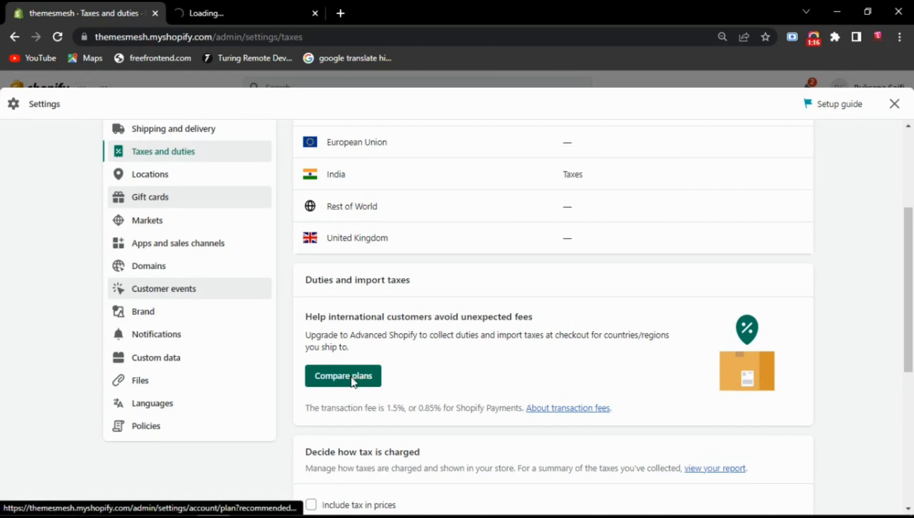
click(321, 2)
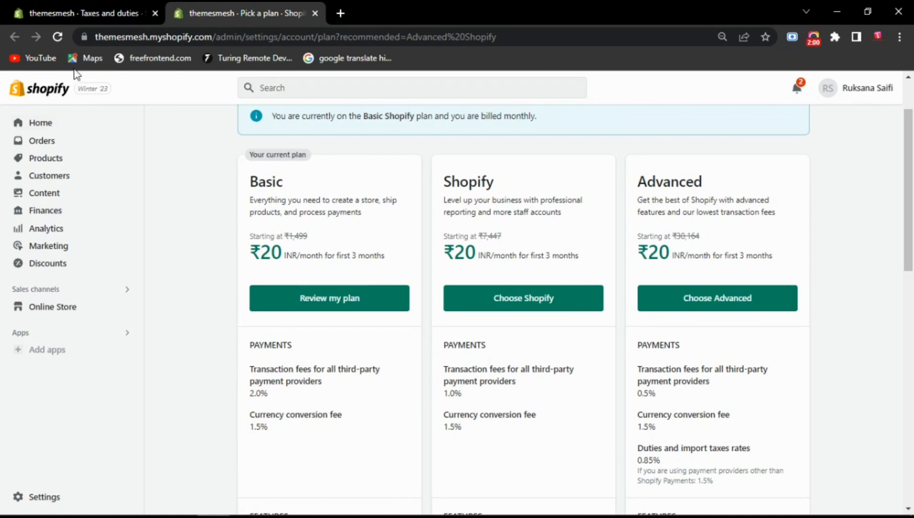
click(75, 9)
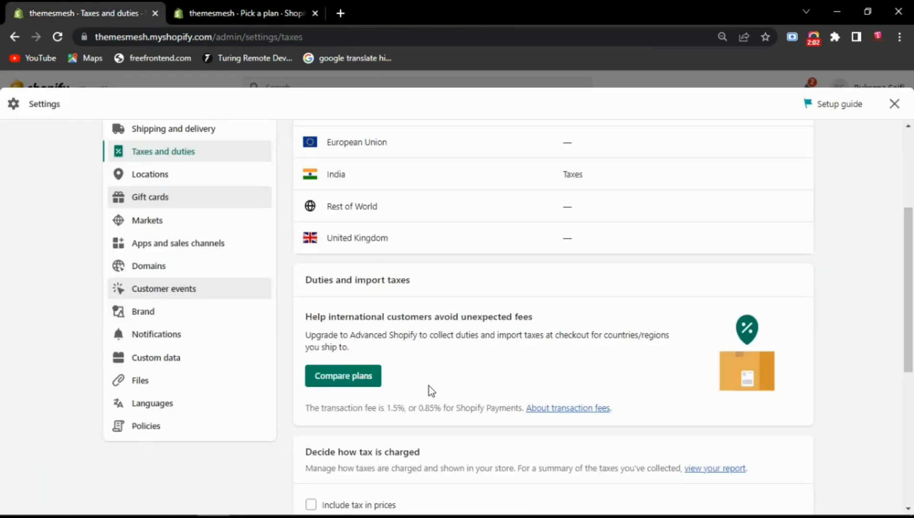
- Enable including tax in prices, charging tax on shipping rates, and charging VAT on digital goods
scroll(428, 388, down, 4)
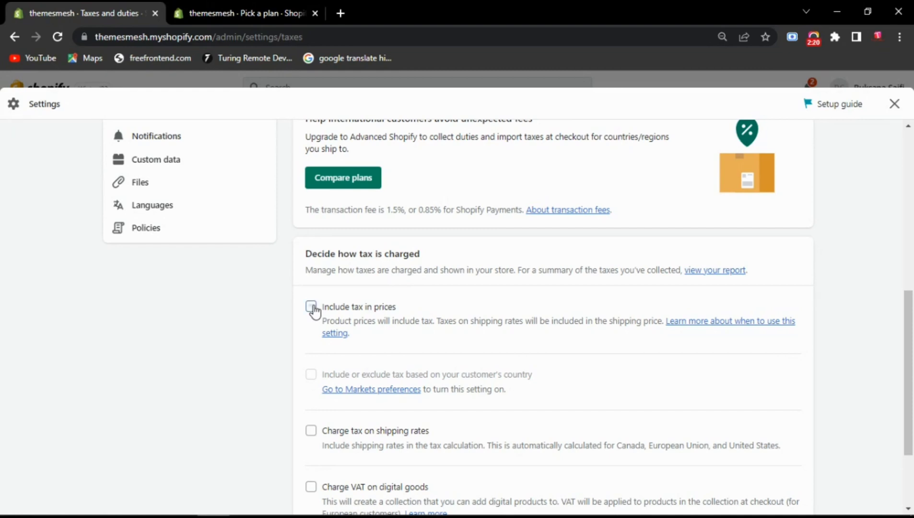
click(311, 307)
scroll(460, 376, down, 3)
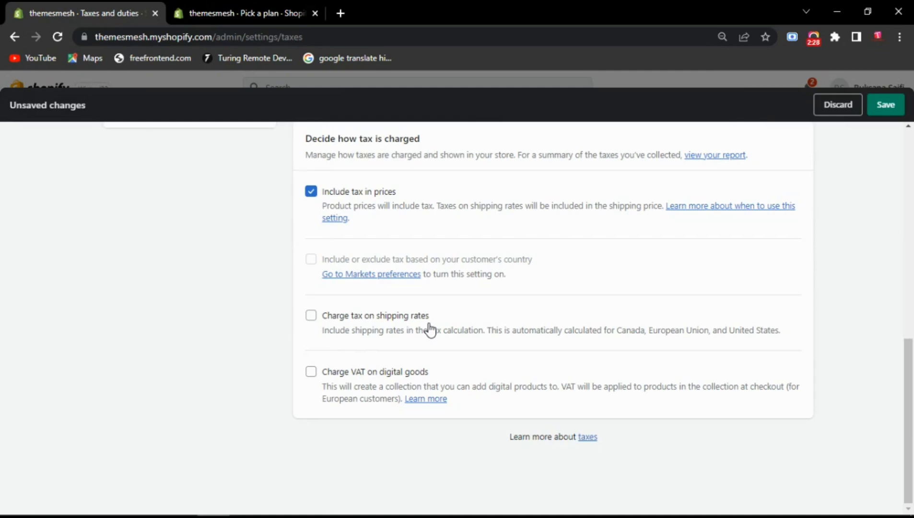
click(312, 320)
click(312, 372)
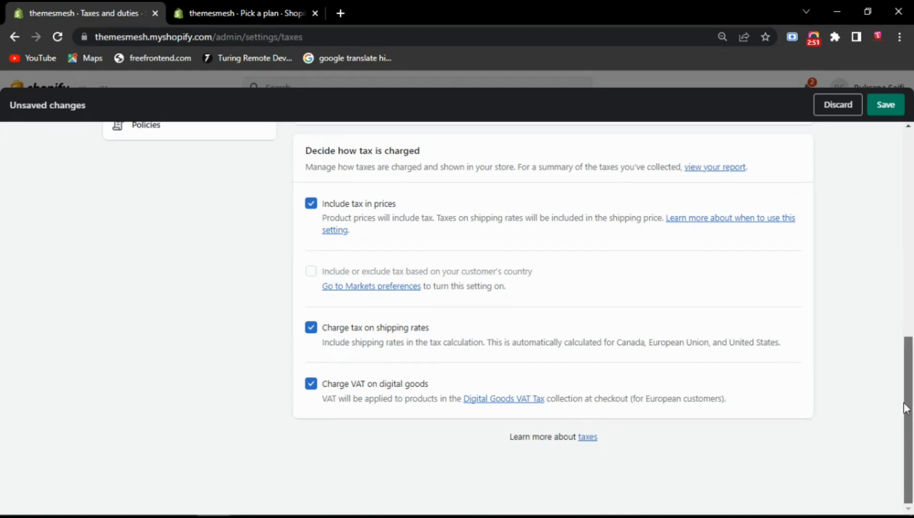
drag(904, 407, 902, 158)
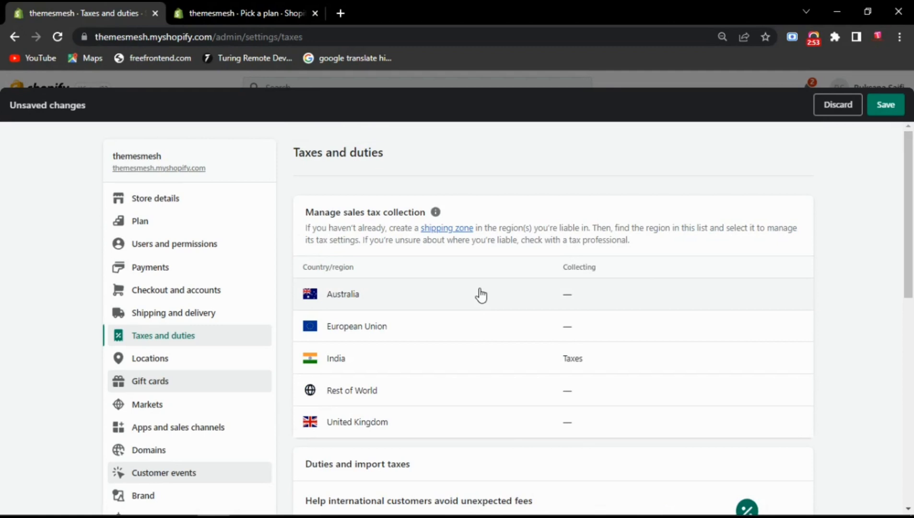